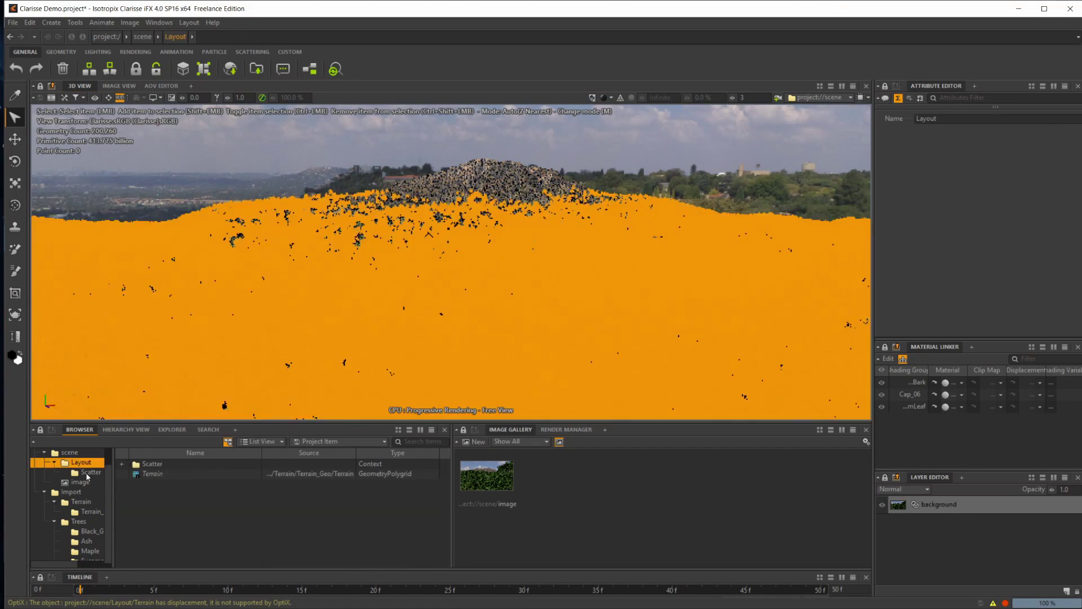
pyautogui.doubleClick(164, 464)
pyautogui.click(169, 464)
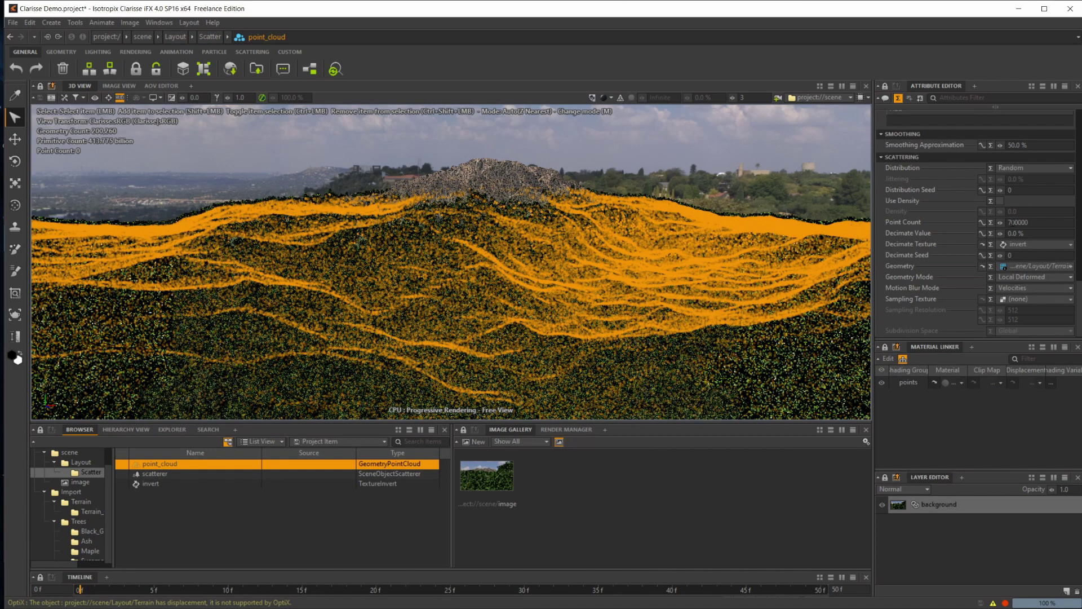
pyautogui.click(1019, 222)
pyautogui.click(658, 215)
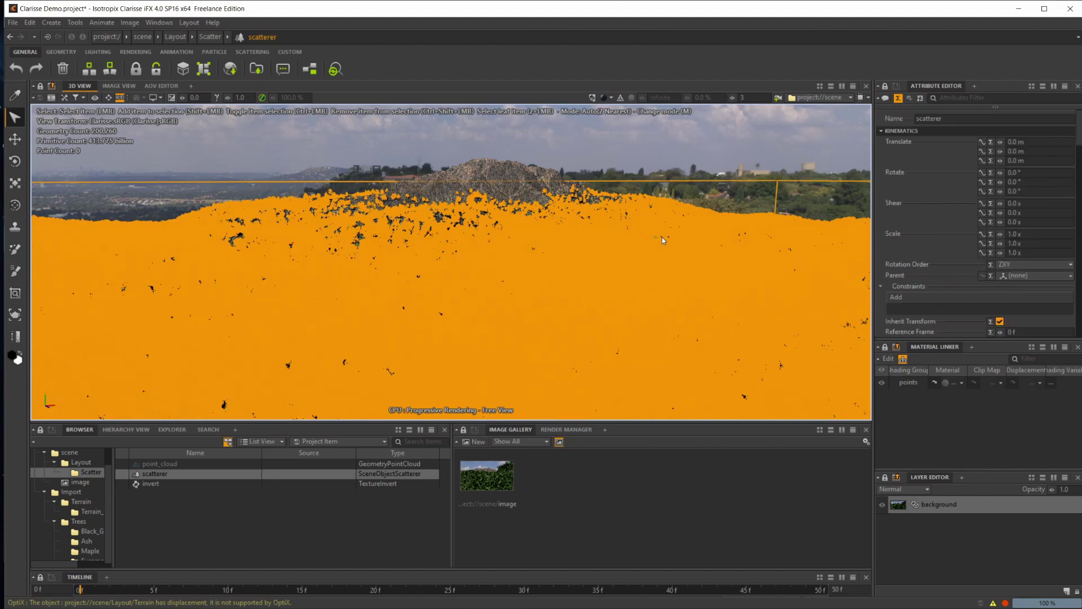
pyautogui.click(531, 175)
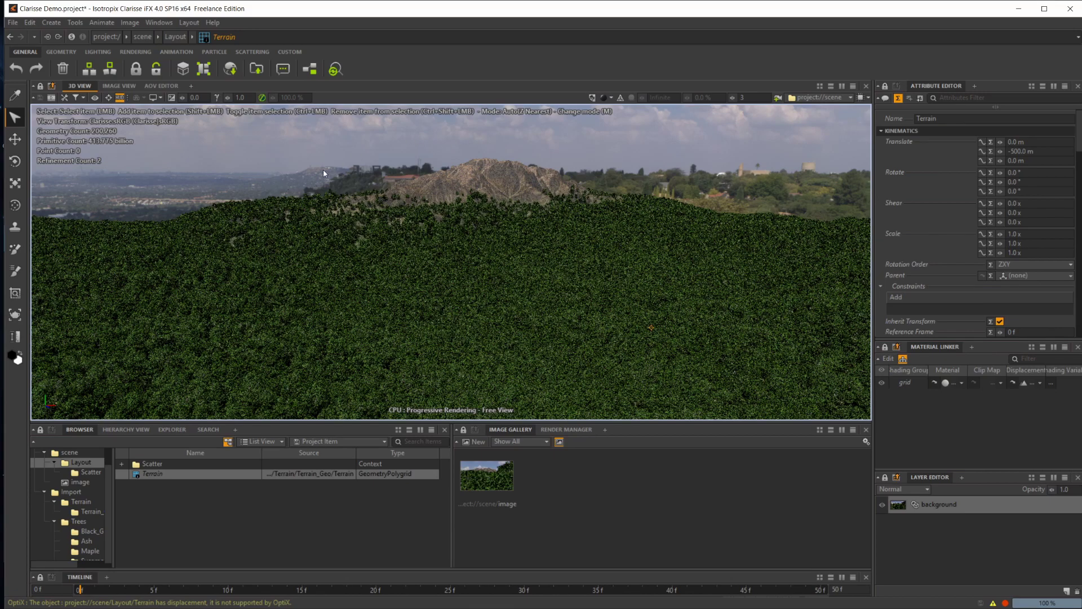
pyautogui.click(611, 98)
pyautogui.click(543, 104)
pyautogui.click(119, 86)
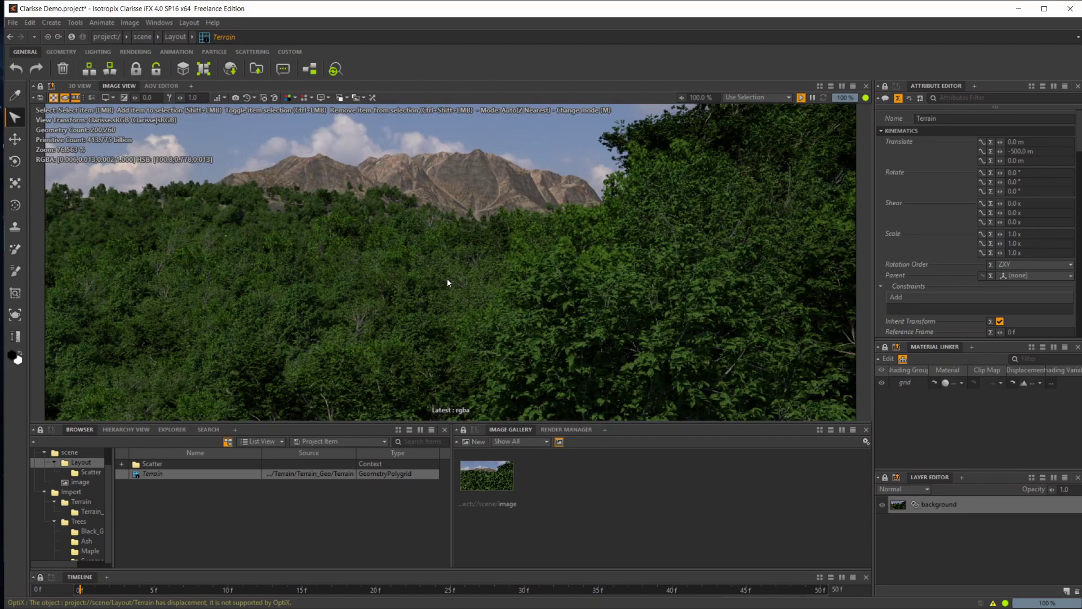
pyautogui.click(84, 86)
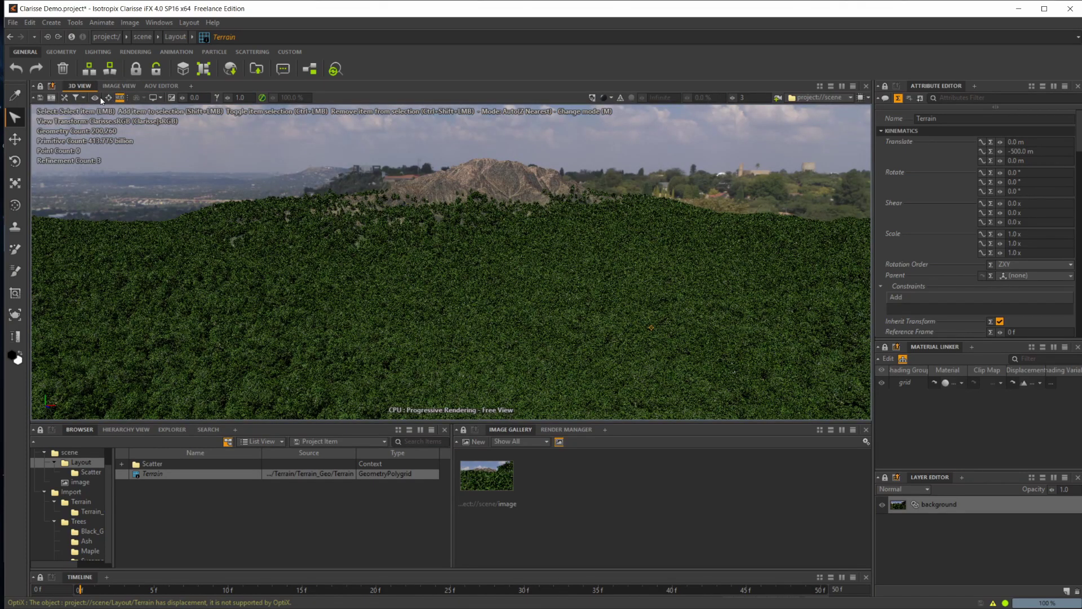
pyautogui.click(98, 98)
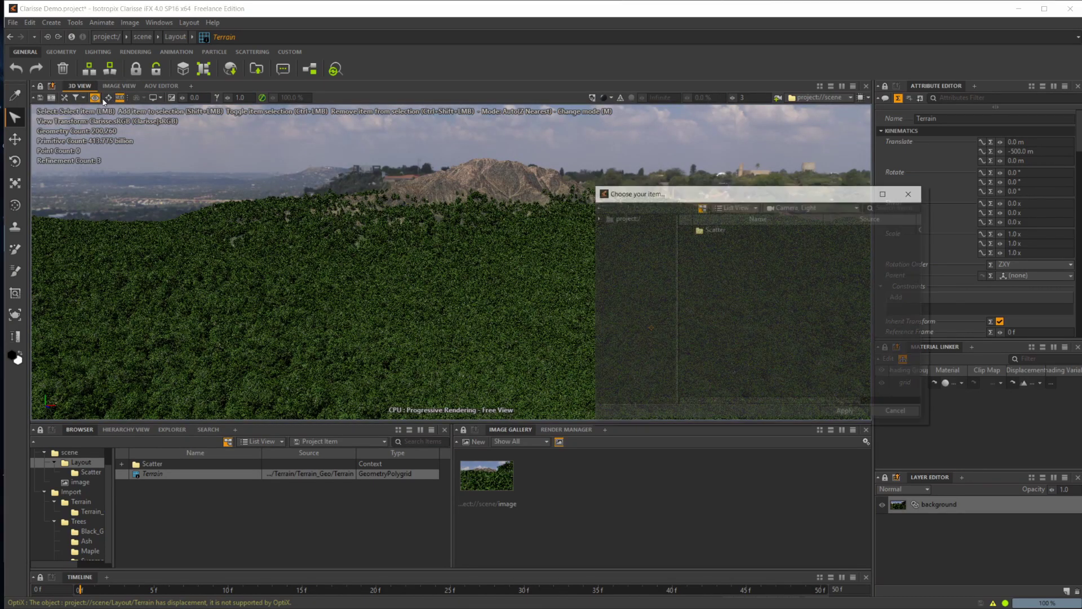
pyautogui.click(621, 218)
pyautogui.doubleClick(716, 230)
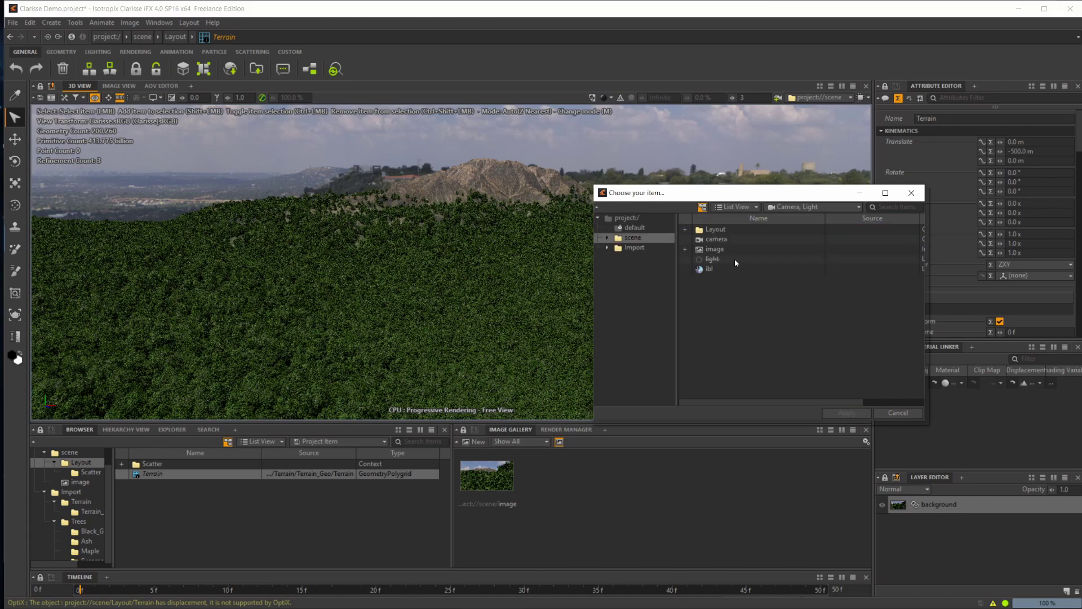
pyautogui.click(716, 239)
pyautogui.click(847, 413)
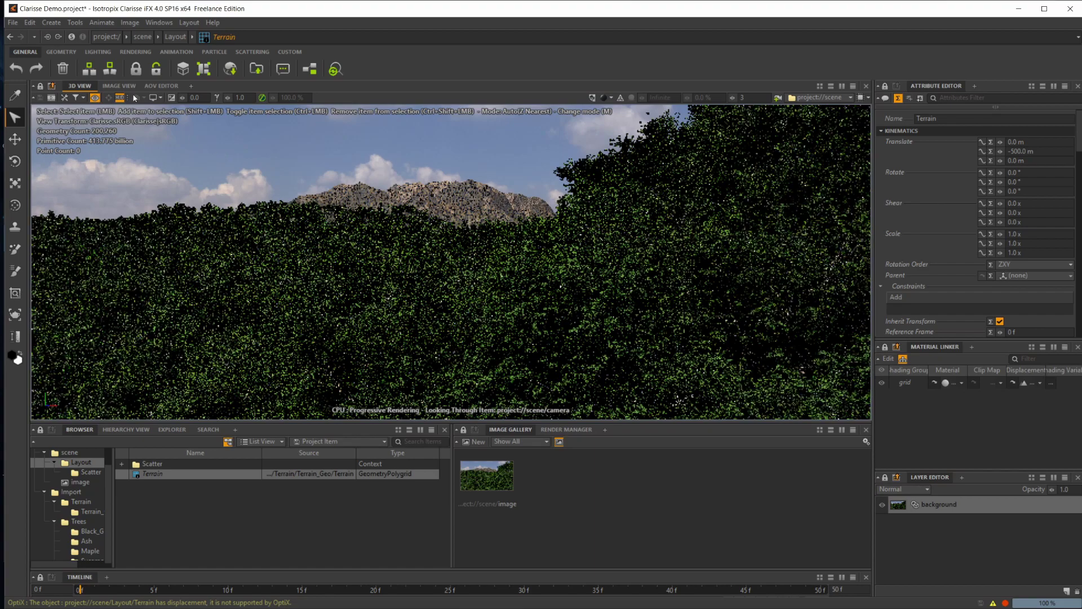
pyautogui.click(119, 86)
pyautogui.click(79, 85)
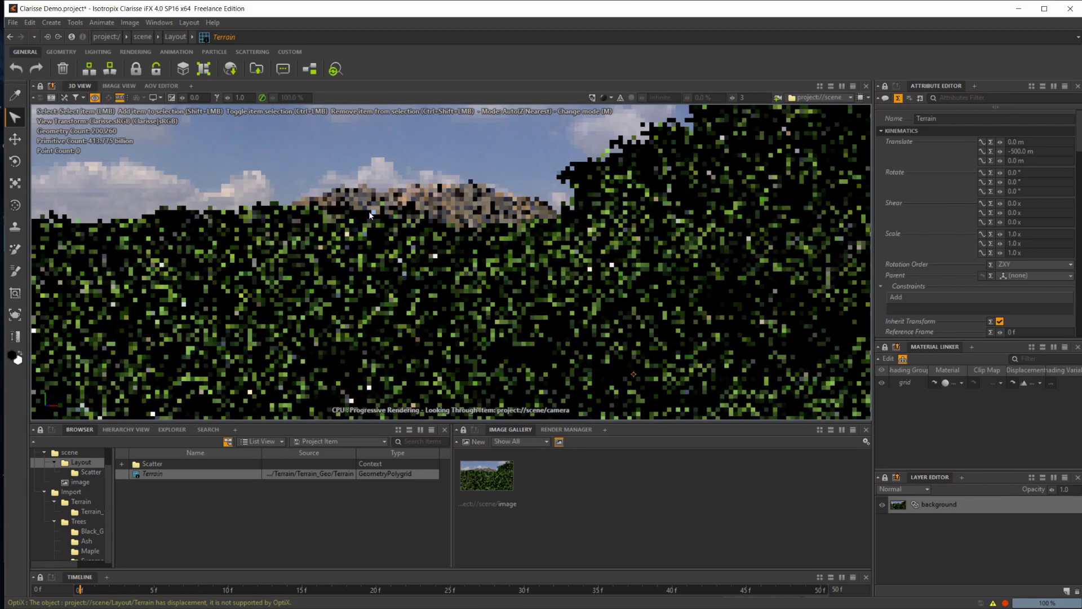
pyautogui.hotkey('ctrl', 'Tab')
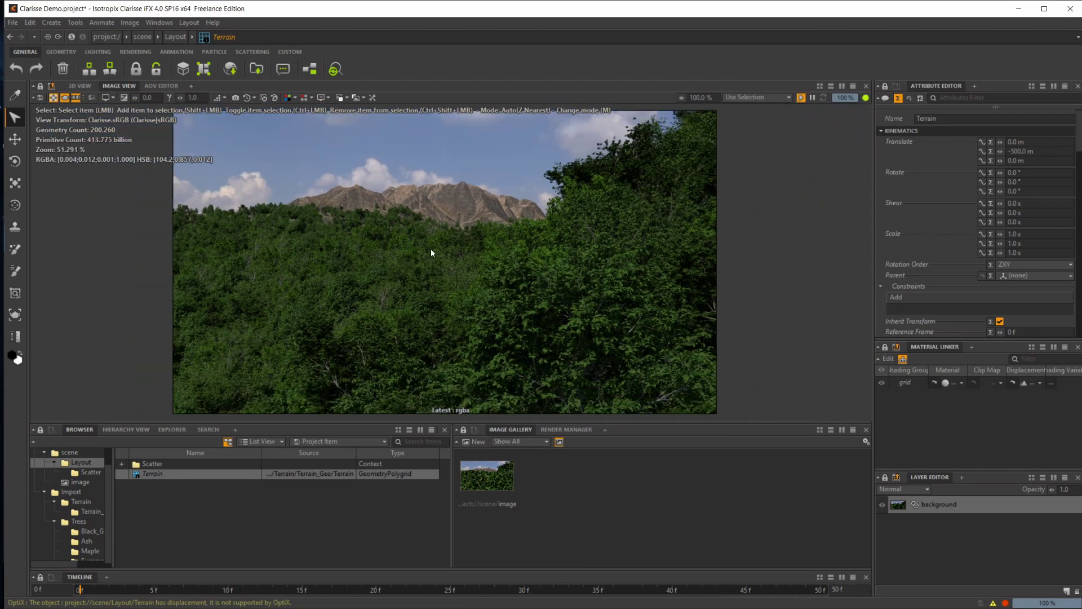
pyautogui.click(80, 86)
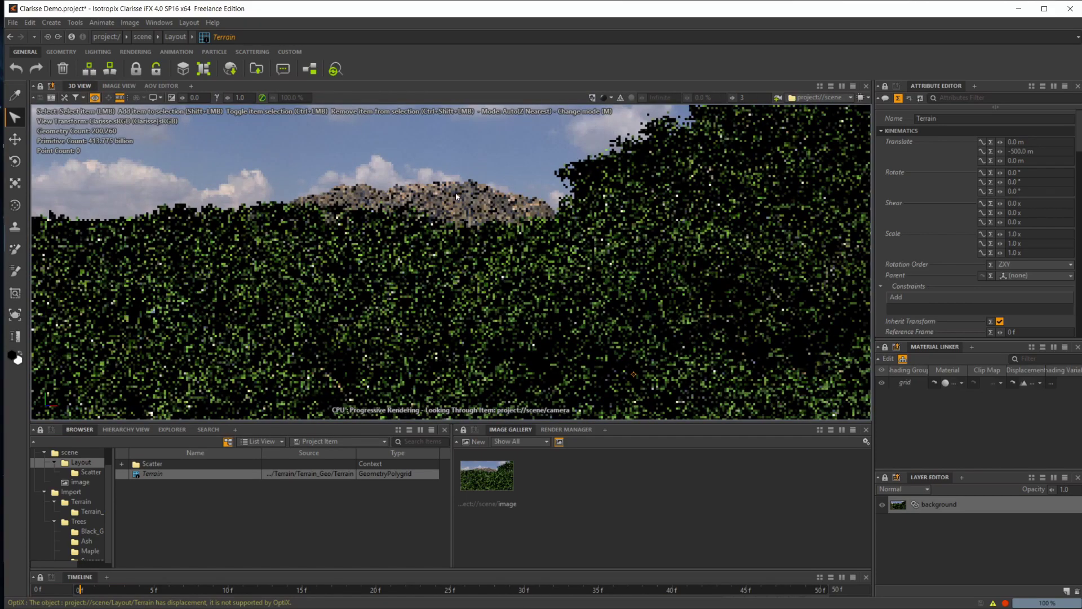
pyautogui.hotkey('ctrl', 'Tab')
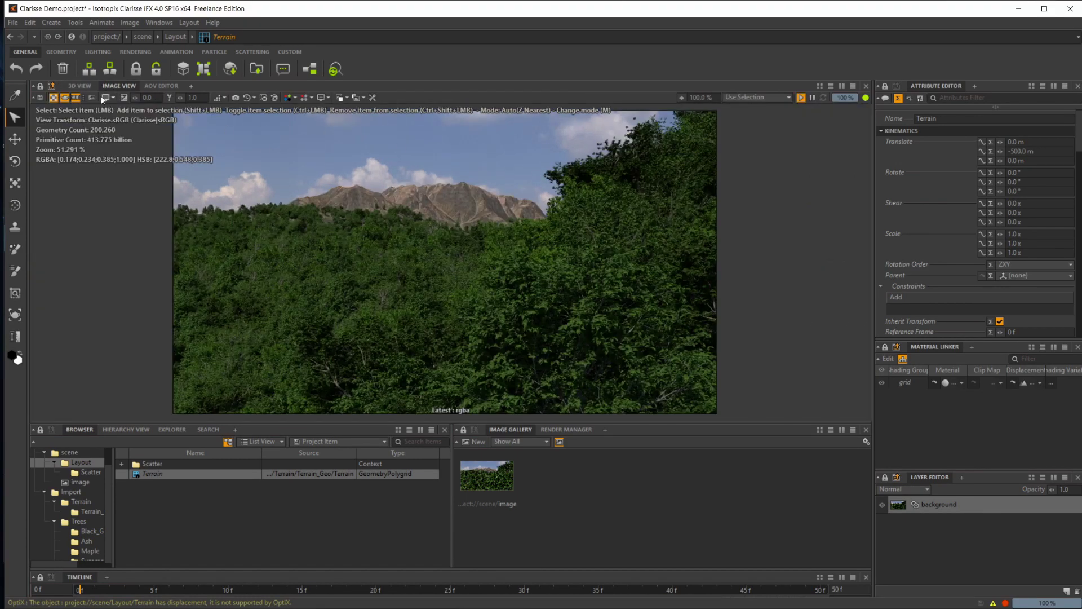
pyautogui.hotkey('ctrl', 'Tab')
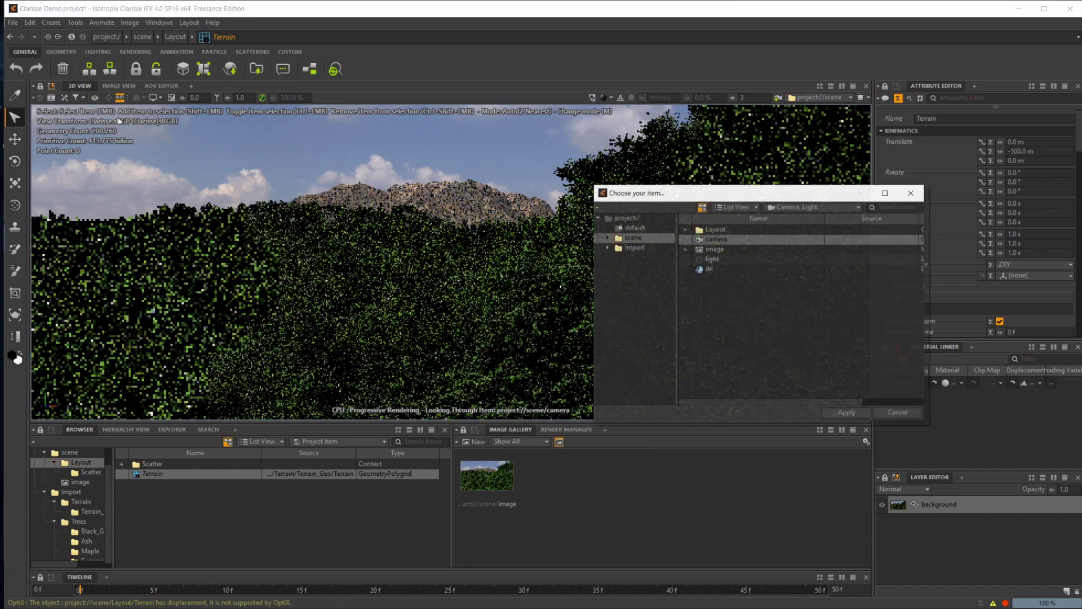
pyautogui.click(778, 97)
pyautogui.click(811, 345)
pyautogui.click(851, 413)
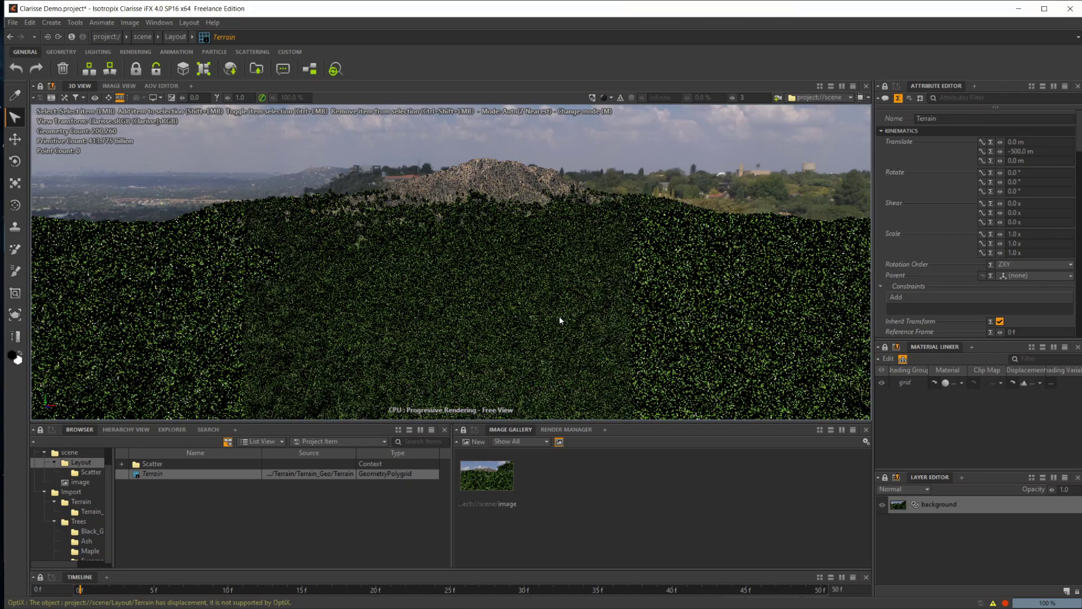
# Dolly the free view in over the tree-covered slopes toward the rocky mountain peak
pyautogui.scroll(3, 494, 309)
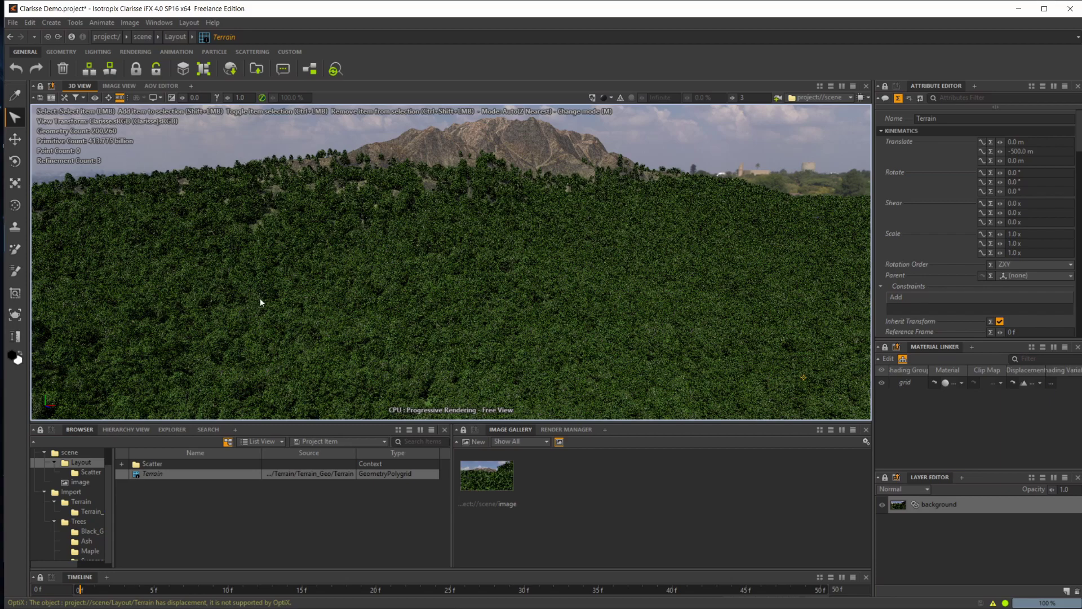
pyautogui.scroll(5, 355, 248)
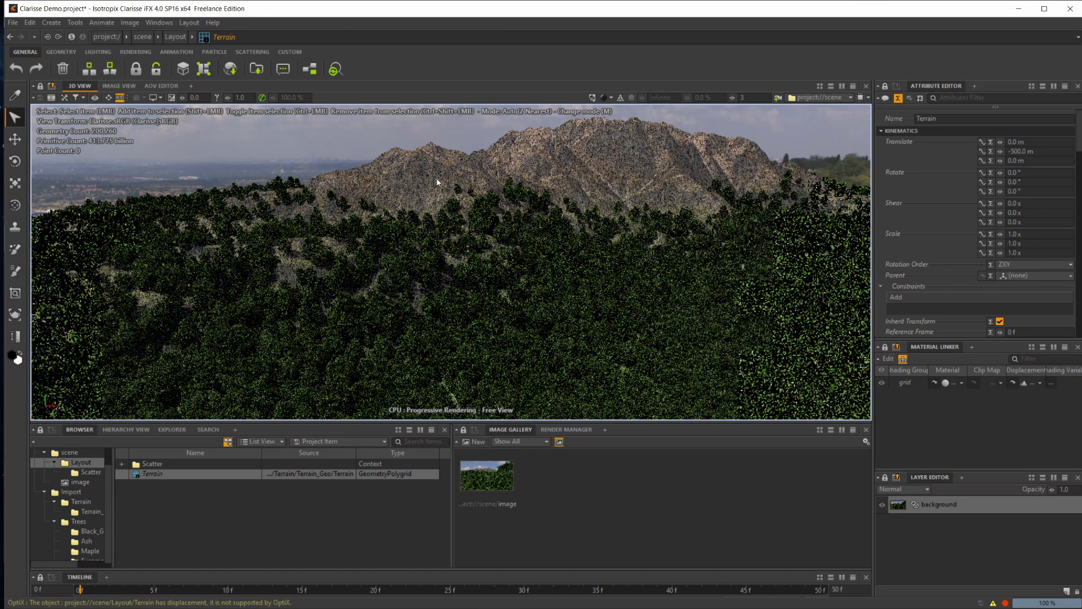
# Switch the 3D view to Simple Shading (Smooth) and move in closer over the forested terrain
pyautogui.click(607, 97)
pyautogui.click(636, 158)
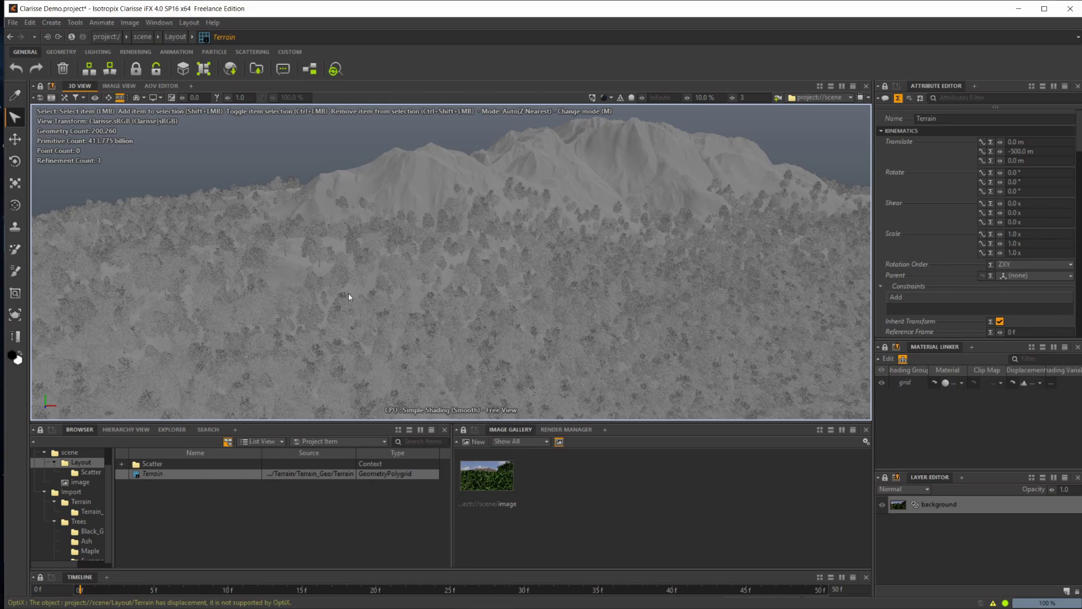
pyautogui.scroll(3, 342, 294)
pyautogui.keyDown('alt'); pyautogui.moveTo(336, 293); pyautogui.dragTo(532, 258); pyautogui.keyUp('alt')
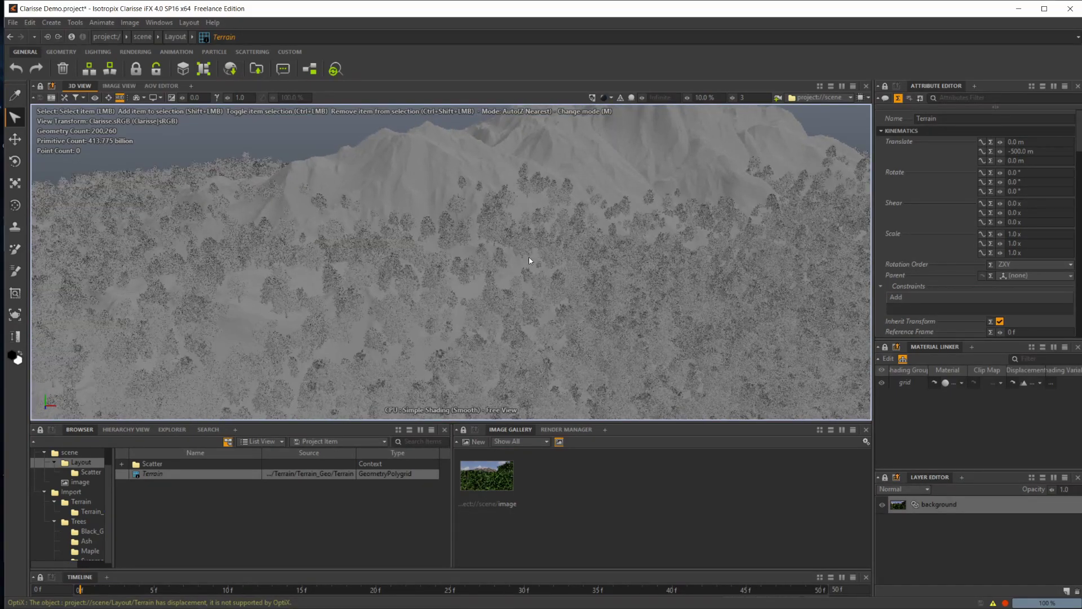
# Orbit in Previz shading to face the rocky peak, then return to Progressive Rendering
pyautogui.click(612, 98)
pyautogui.click(640, 169)
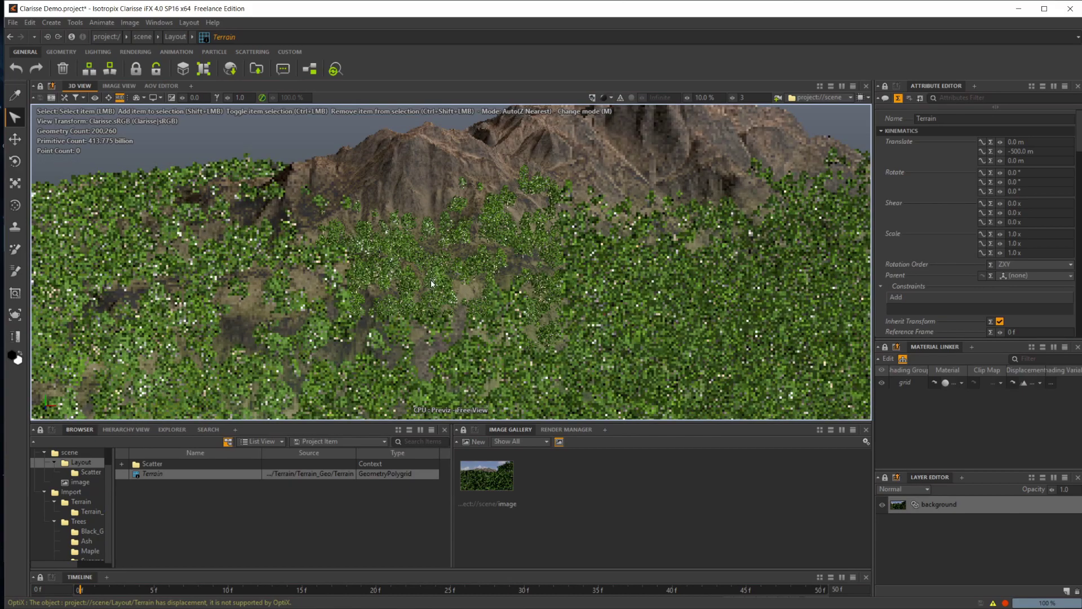
pyautogui.keyDown('alt'); pyautogui.moveTo(432, 286); pyautogui.dragTo(384, 280); pyautogui.keyUp('alt')
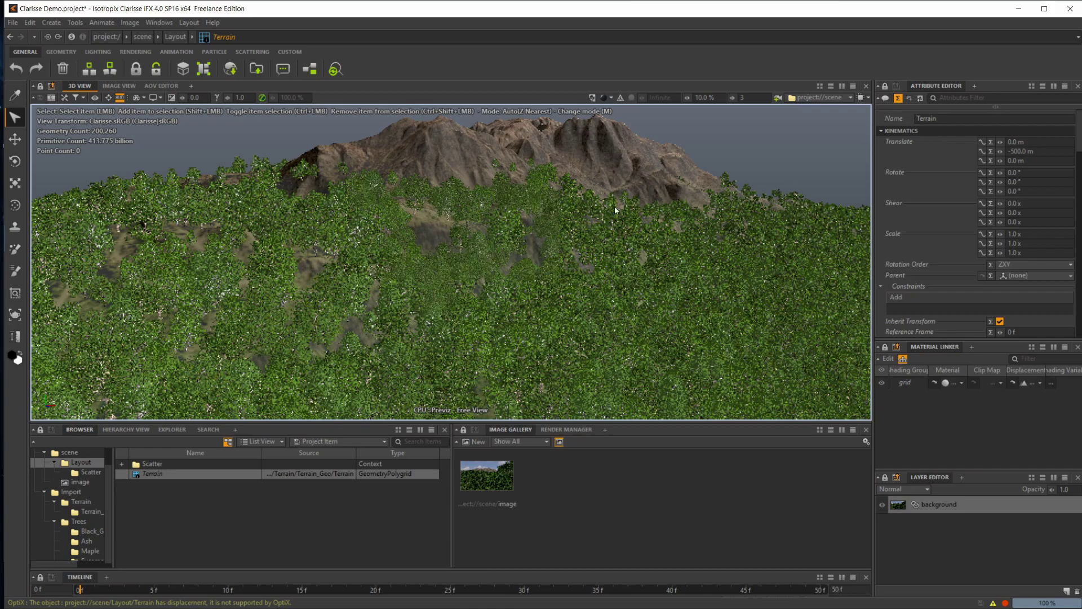
pyautogui.click(611, 98)
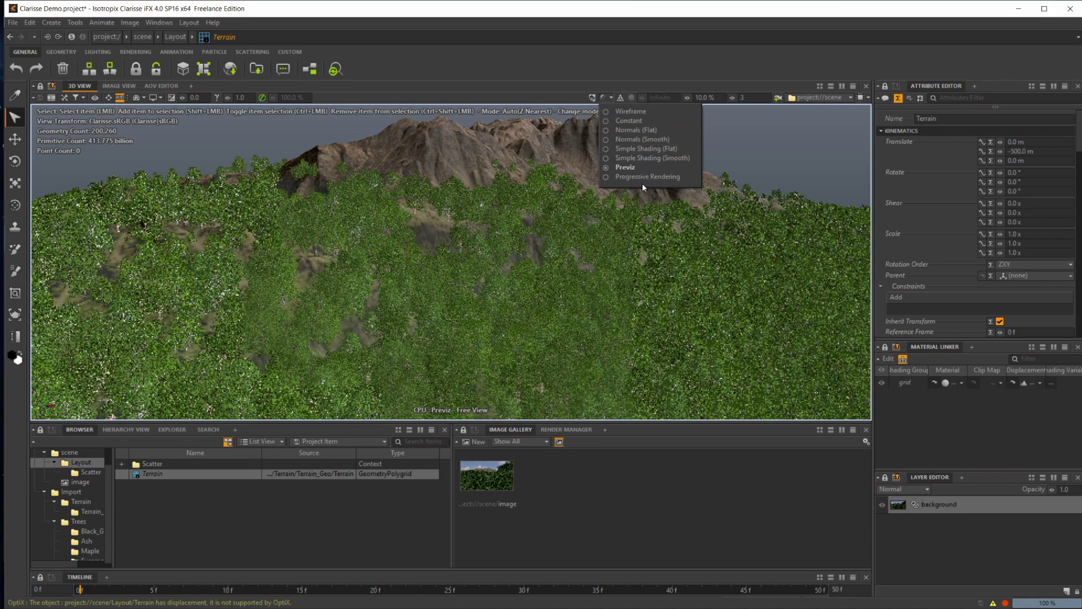
pyautogui.click(635, 178)
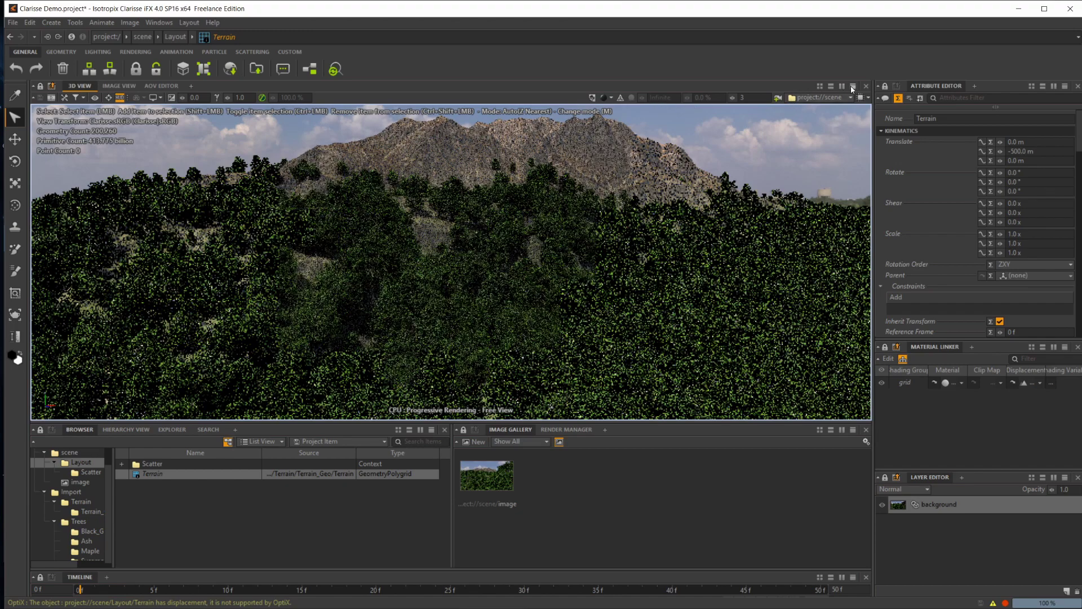
# Split the viewport and show the Black_Gum tree folder in a new 3D View pane
pyautogui.click(852, 86)
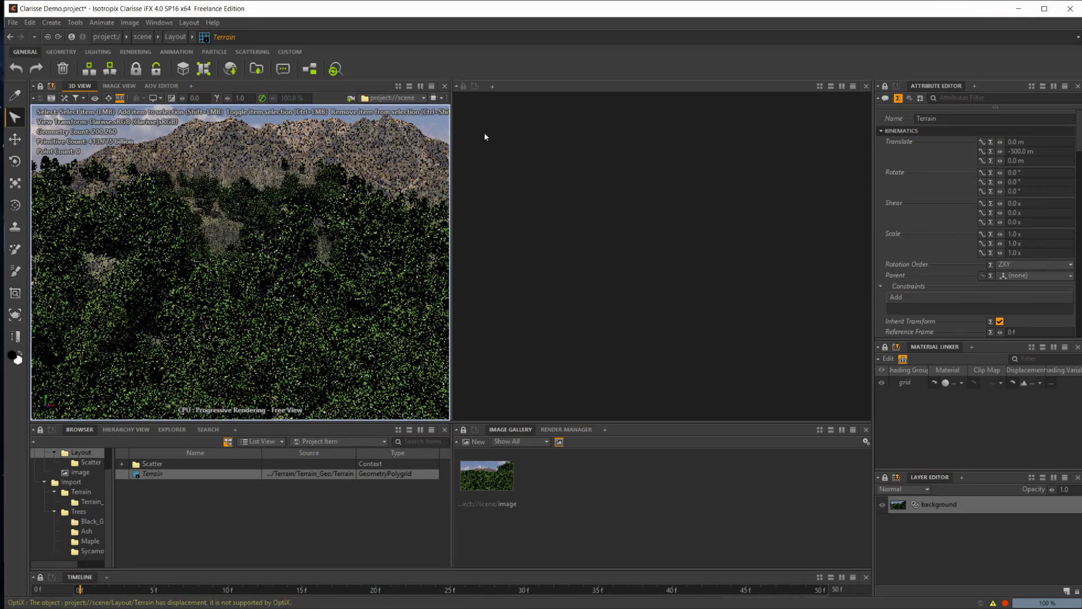
pyautogui.click(492, 86)
pyautogui.click(499, 111)
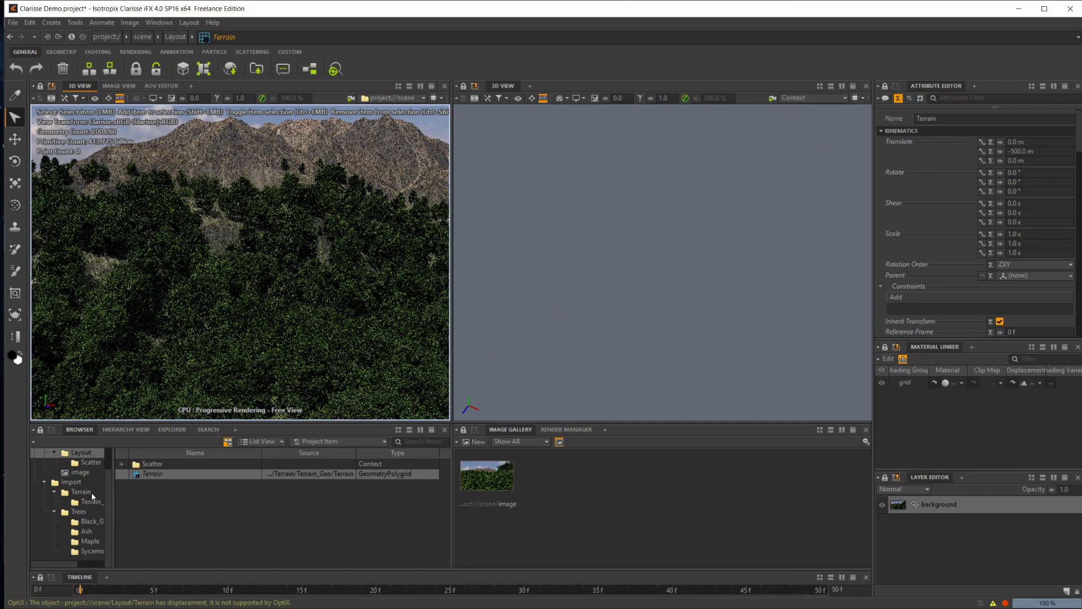
pyautogui.moveTo(86, 522); pyautogui.dragTo(815, 98)
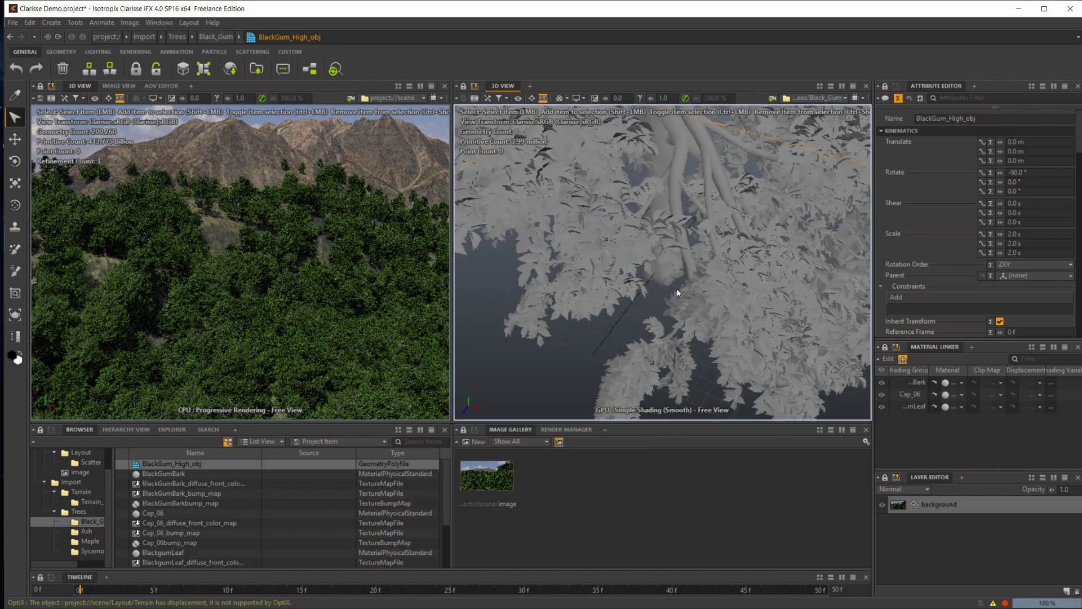
# Orbit to a side view of the BlackGum tree, select it, and widen its pane
pyautogui.scroll(-8, 691, 225)
pyautogui.keyDown('alt'); pyautogui.moveTo(660, 367); pyautogui.dragTo(738, 355); pyautogui.keyUp('alt')
pyautogui.click(749, 363)
pyautogui.click(591, 264)
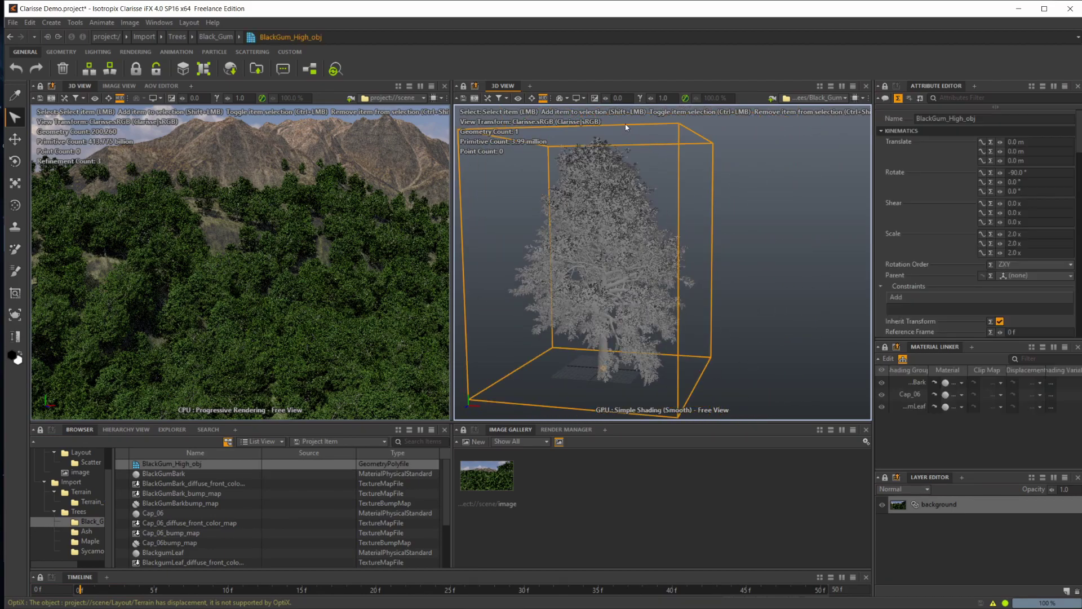
pyautogui.moveTo(450, 186); pyautogui.dragTo(229, 186)
pyautogui.click(604, 98)
# Progressively render the tree view, deselect the tree, and zoom in close at 100% resolution
pyautogui.click(640, 177)
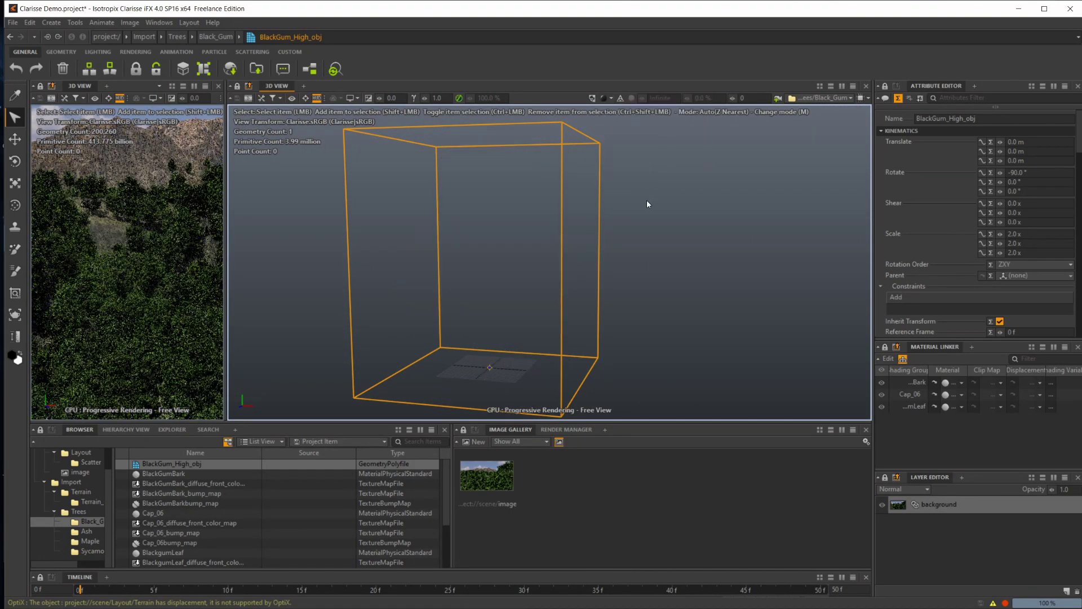
pyautogui.click(745, 269)
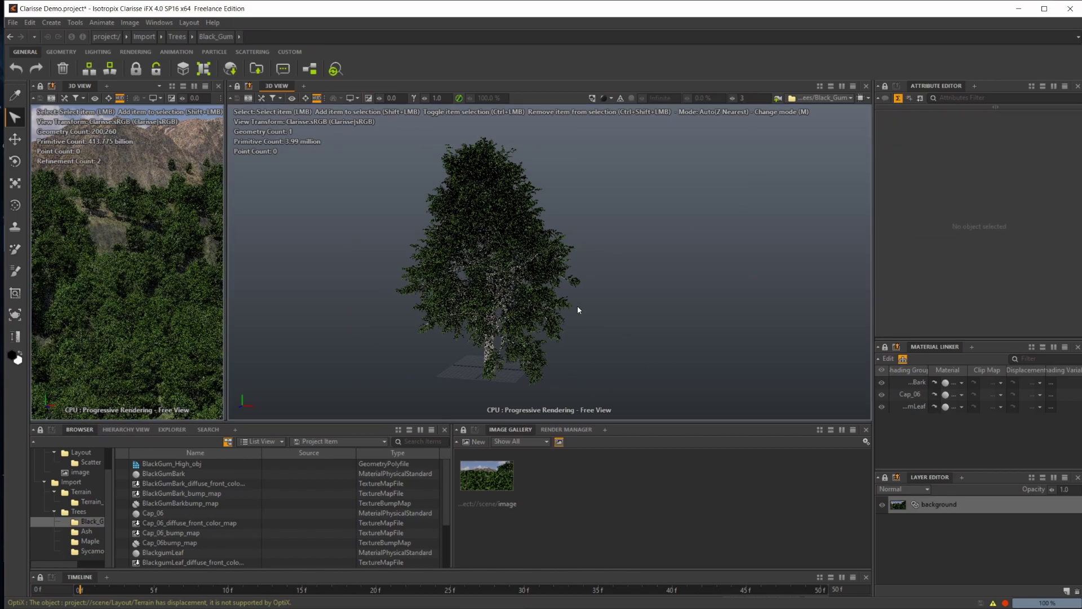
pyautogui.scroll(5, 578, 309)
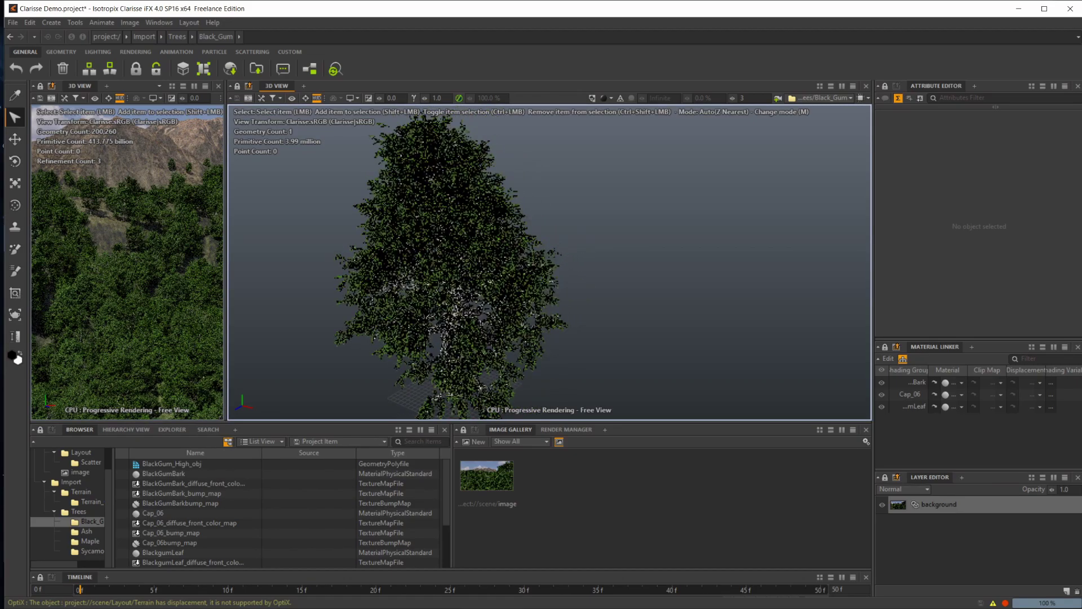
pyautogui.scroll(5, 525, 410)
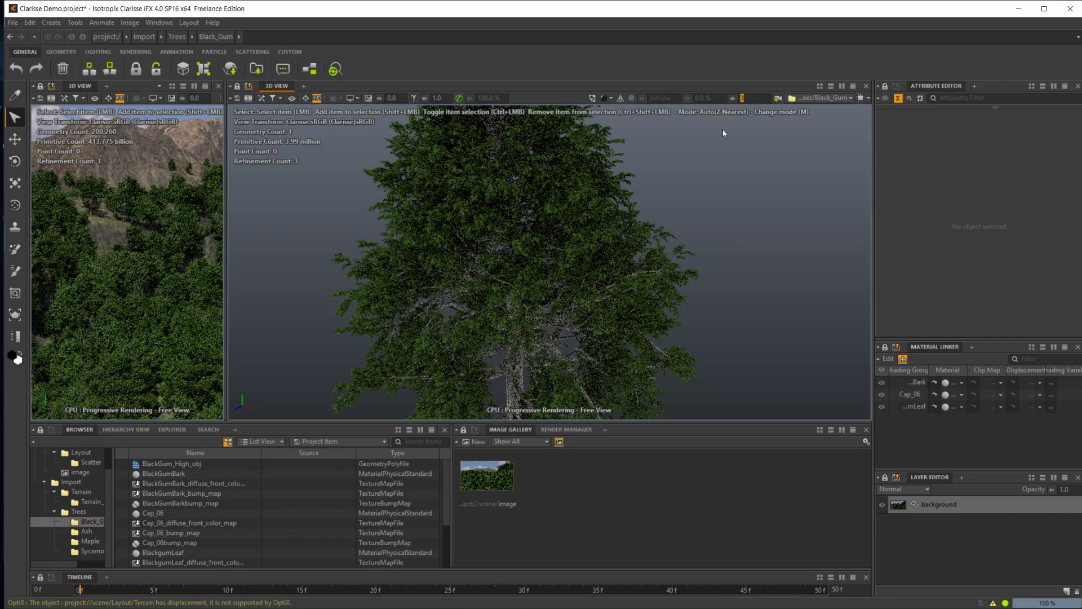
pyautogui.keyDown('alt'); pyautogui.moveTo(513, 178); pyautogui.dragTo(536, 320); pyautogui.keyUp('alt')
pyautogui.keyDown('alt'); pyautogui.moveTo(536, 320); pyautogui.dragTo(545, 214, button='right'); pyautogui.keyUp('alt')
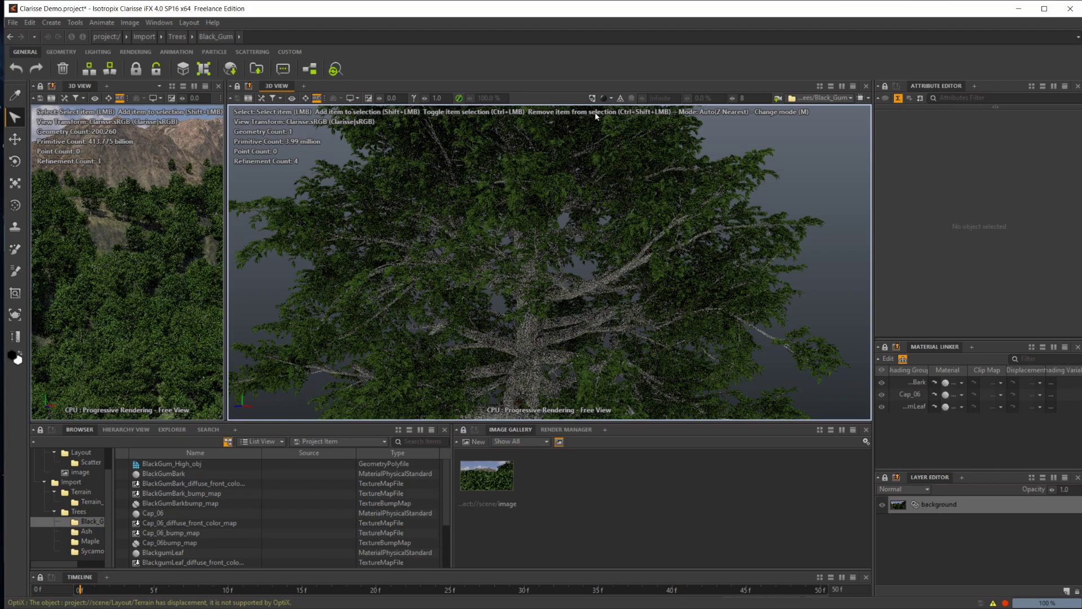
pyautogui.click(459, 98)
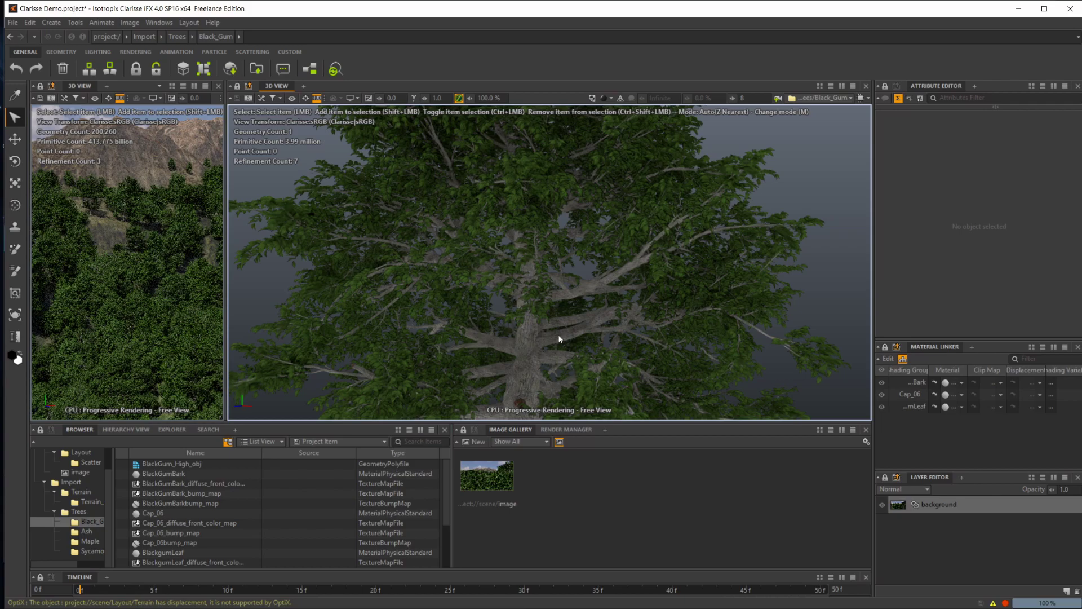
# Orbit around the BlackGum tree from several angles, then widen the terrain view again
pyautogui.keyDown('alt'); pyautogui.moveTo(541, 254); pyautogui.dragTo(477, 154); pyautogui.keyUp('alt')
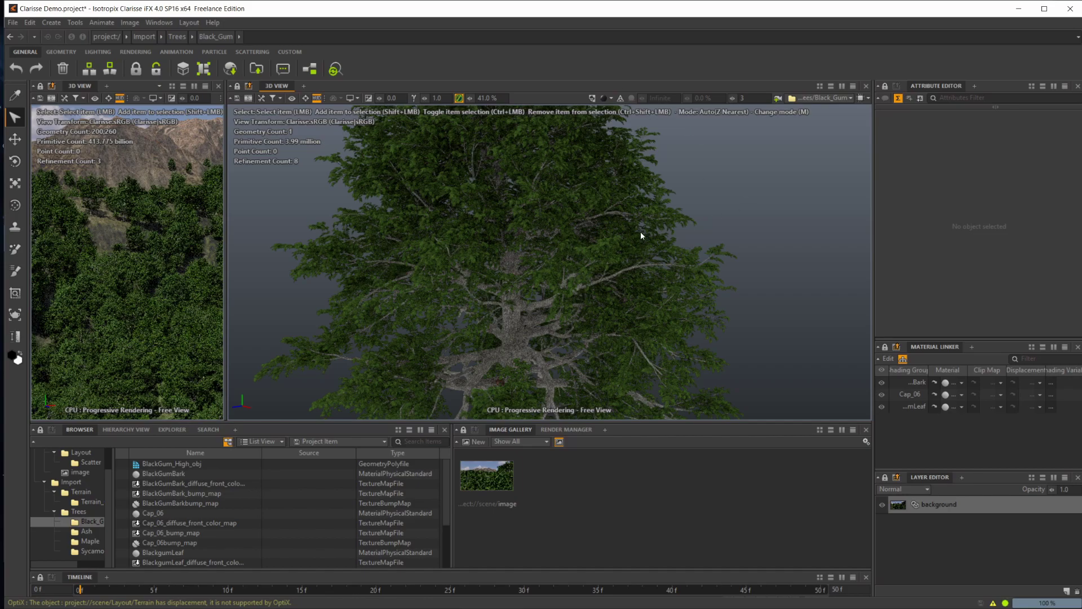
pyautogui.keyDown('alt'); pyautogui.moveTo(635, 234); pyautogui.dragTo(485, 265); pyautogui.keyUp('alt')
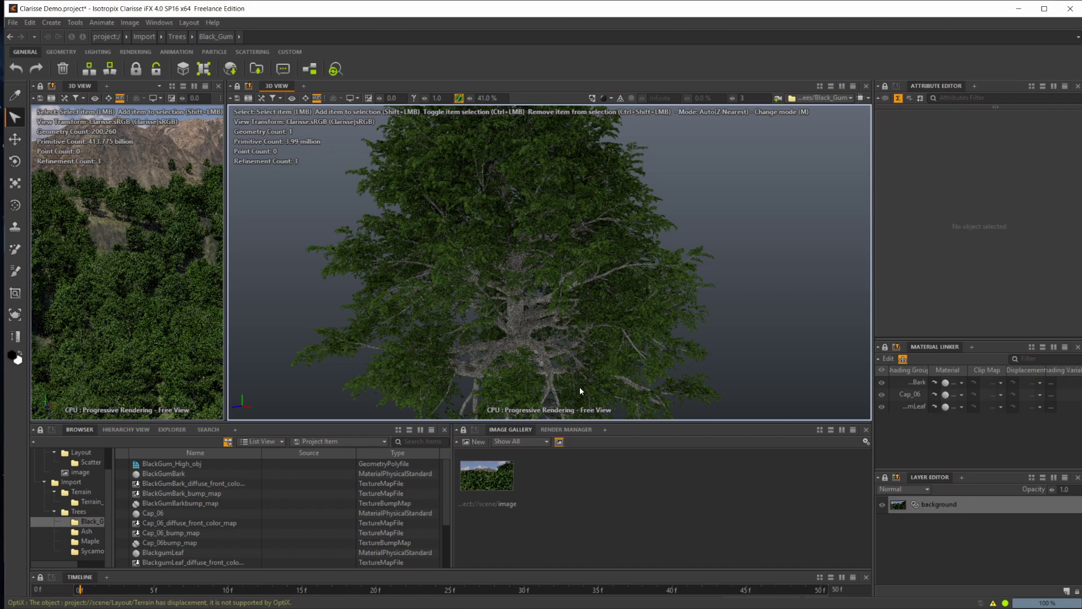
pyautogui.keyDown('alt'); pyautogui.moveTo(516, 343); pyautogui.dragTo(516, 330); pyautogui.keyUp('alt')
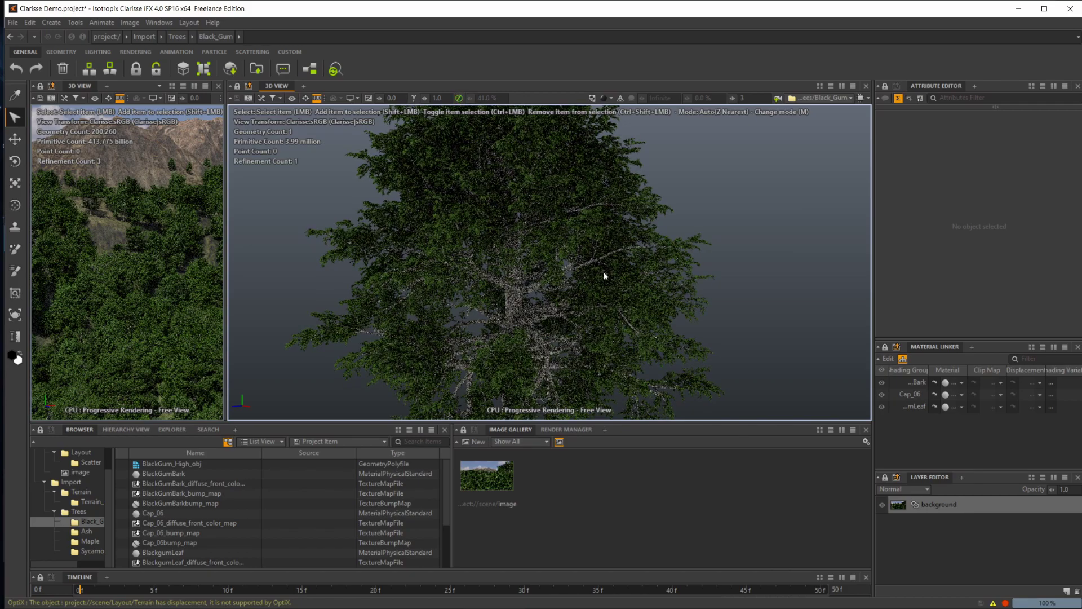
pyautogui.keyDown('alt'); pyautogui.moveTo(489, 255); pyautogui.dragTo(369, 263); pyautogui.keyUp('alt')
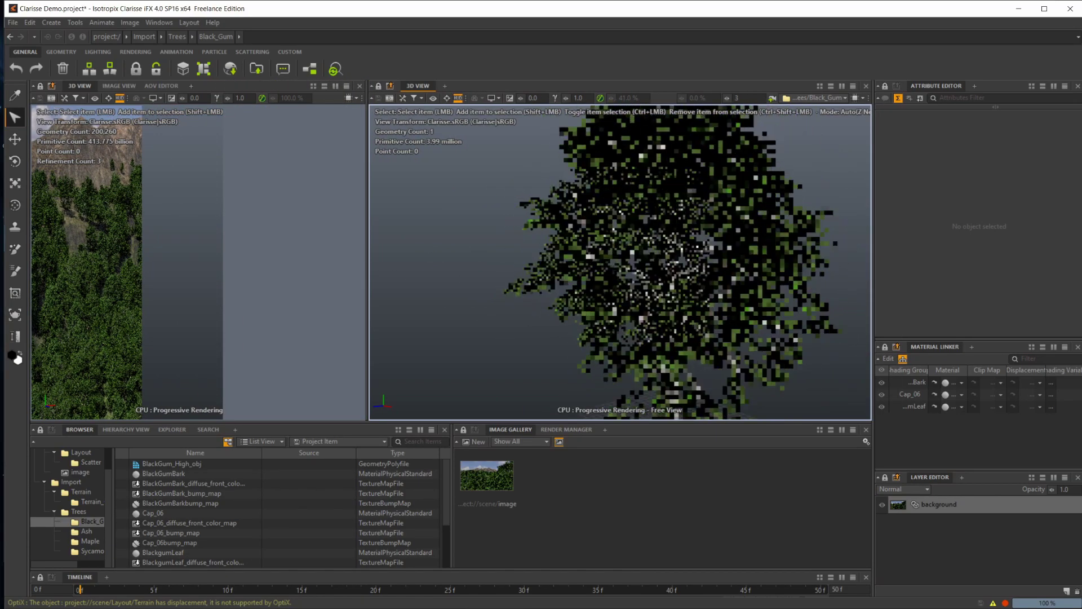
pyautogui.keyDown('alt'); pyautogui.moveTo(648, 259); pyautogui.dragTo(422, 263); pyautogui.keyUp('alt')
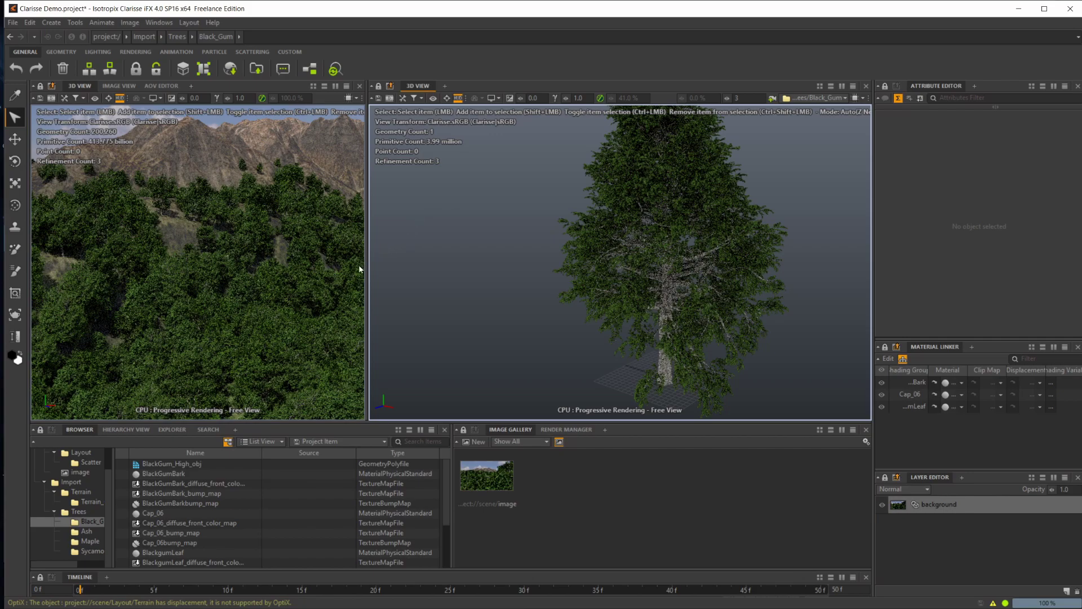
pyautogui.moveTo(366, 276); pyautogui.dragTo(457, 280)
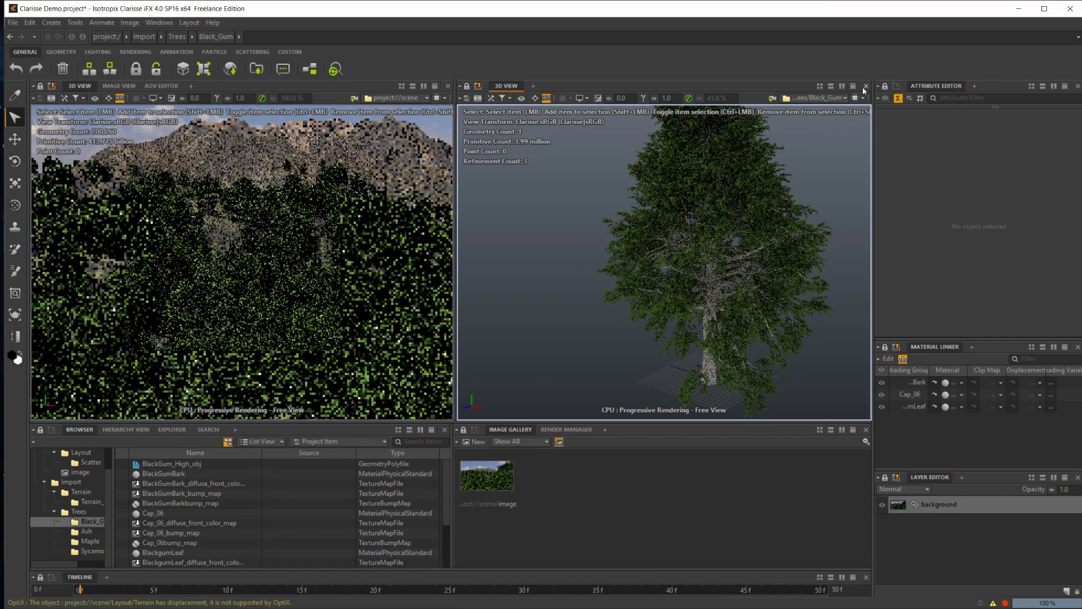
# Close the BlackGum tree view, dolly closer to the mountain, and select the Terrain
pyautogui.click(867, 86)
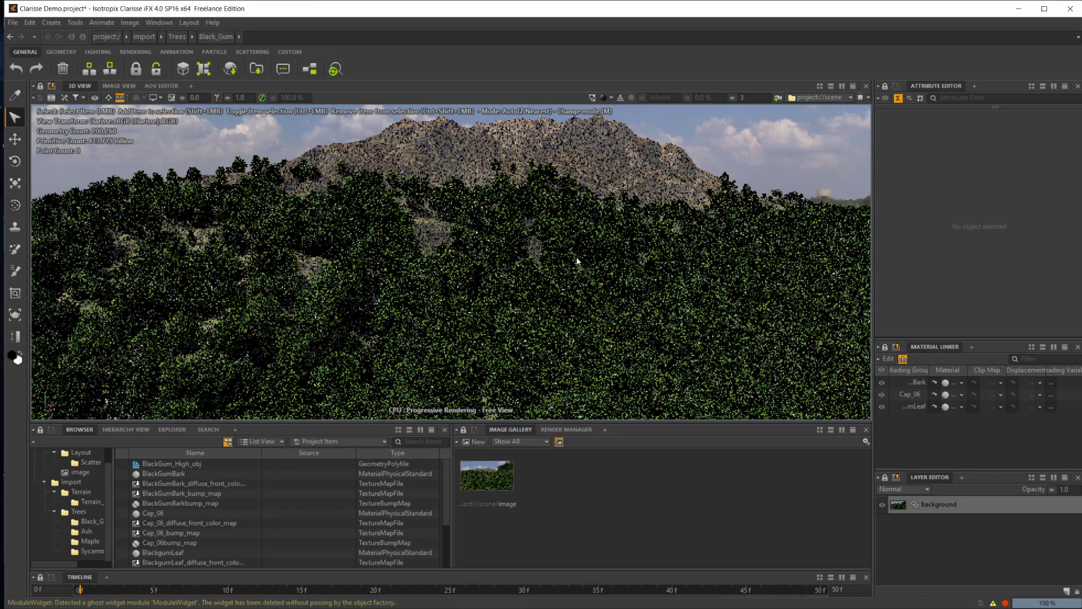
pyautogui.scroll(3, 506, 256)
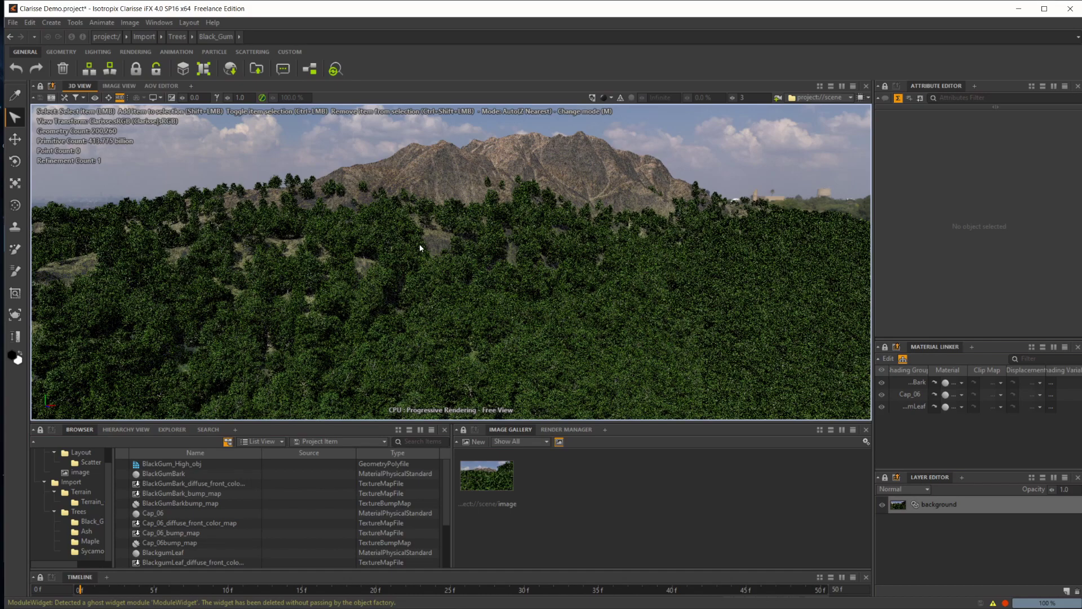
pyautogui.click(484, 230)
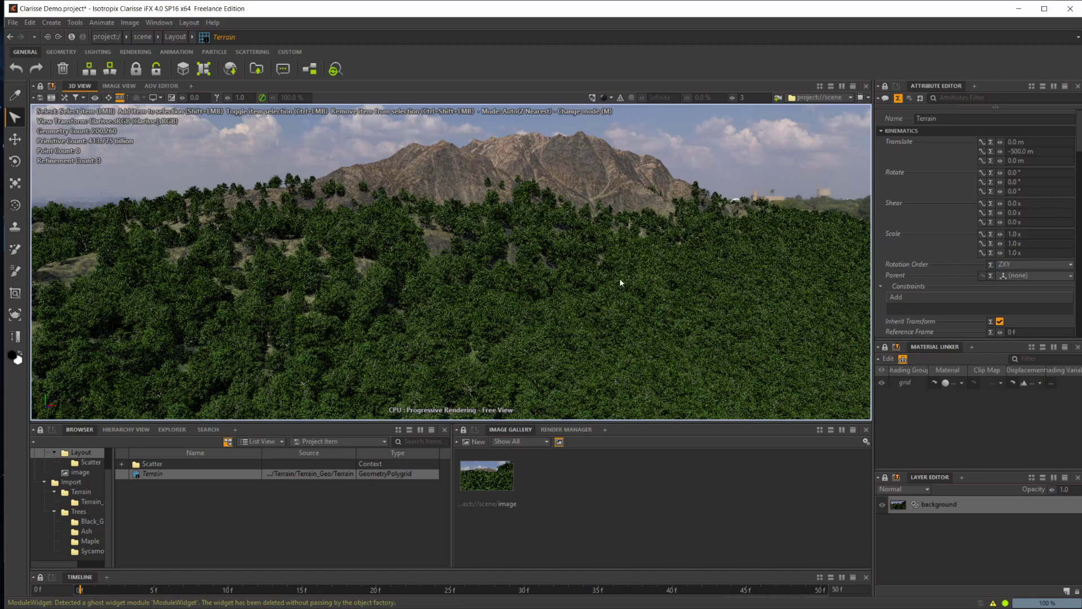
# Move the camera toward the forest and open the Scatter context in the Browser
pyautogui.moveTo(624, 279)
pyautogui.keyDown('alt'); pyautogui.mouseDown()
pyautogui.moveTo(533, 304)
pyautogui.moveTo(611, 273)
pyautogui.mouseUp(); pyautogui.keyUp('alt')
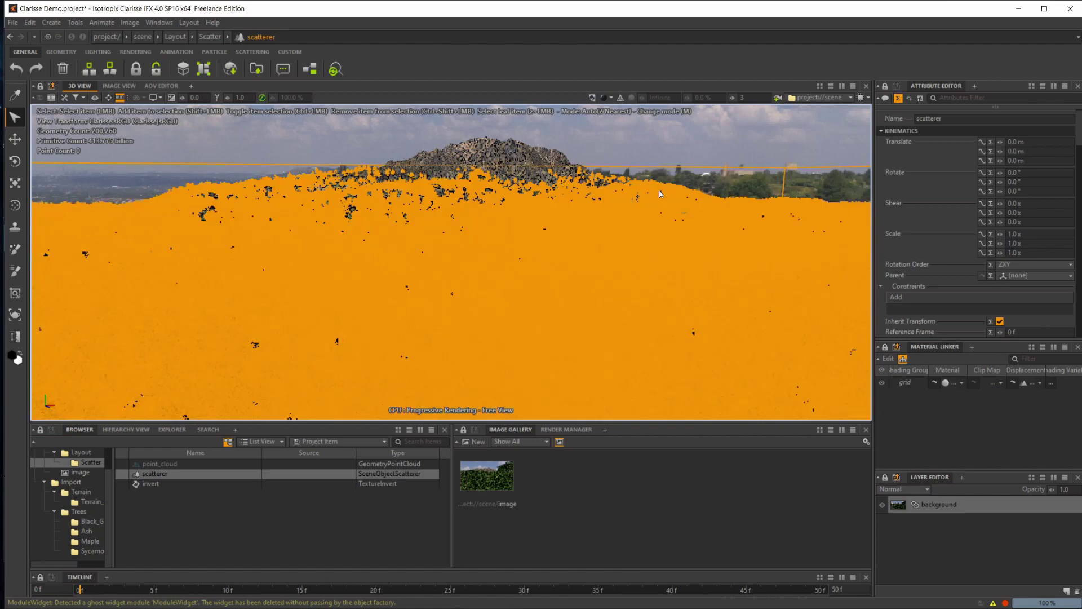
pyautogui.click(391, 292)
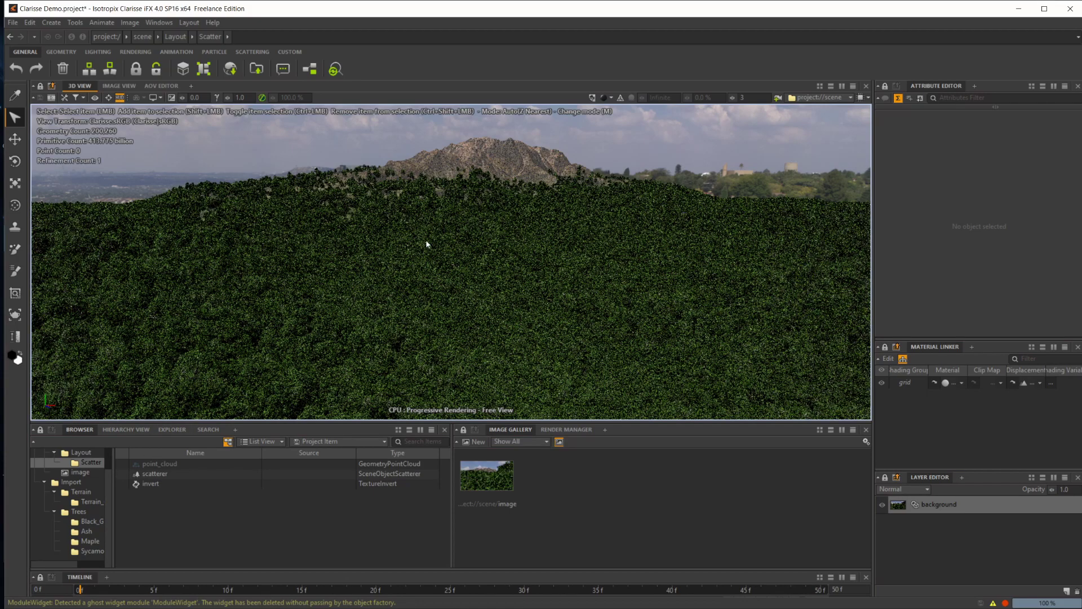
# Show the invert texture's attributes, then open and close a floating 3D view of the scatterer
pyautogui.click(152, 483)
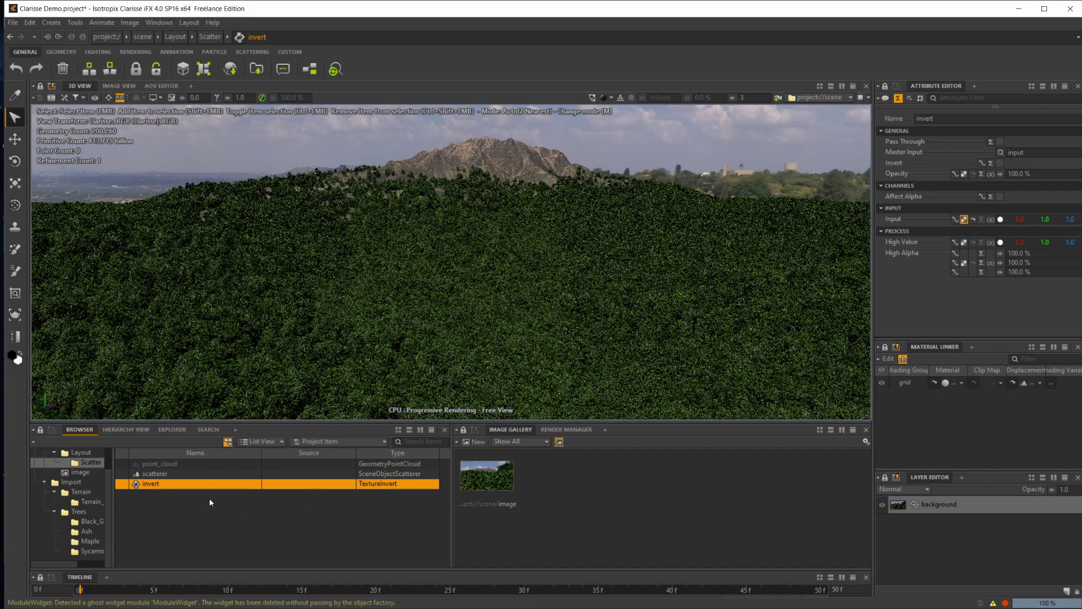
pyautogui.doubleClick(154, 473)
pyautogui.moveTo(316, 352); pyautogui.dragTo(436, 305)
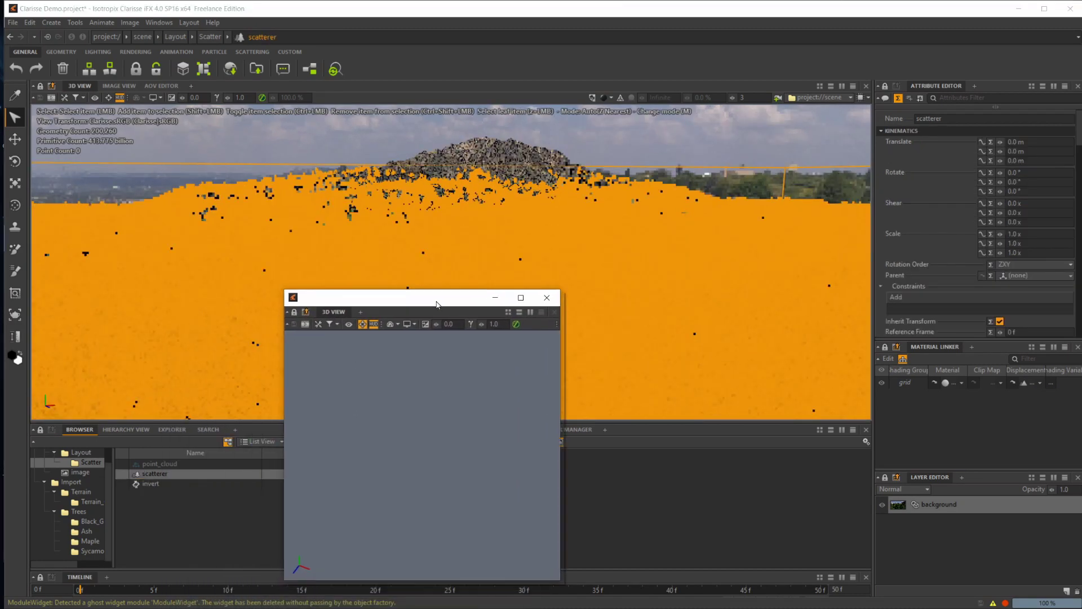
pyautogui.click(547, 298)
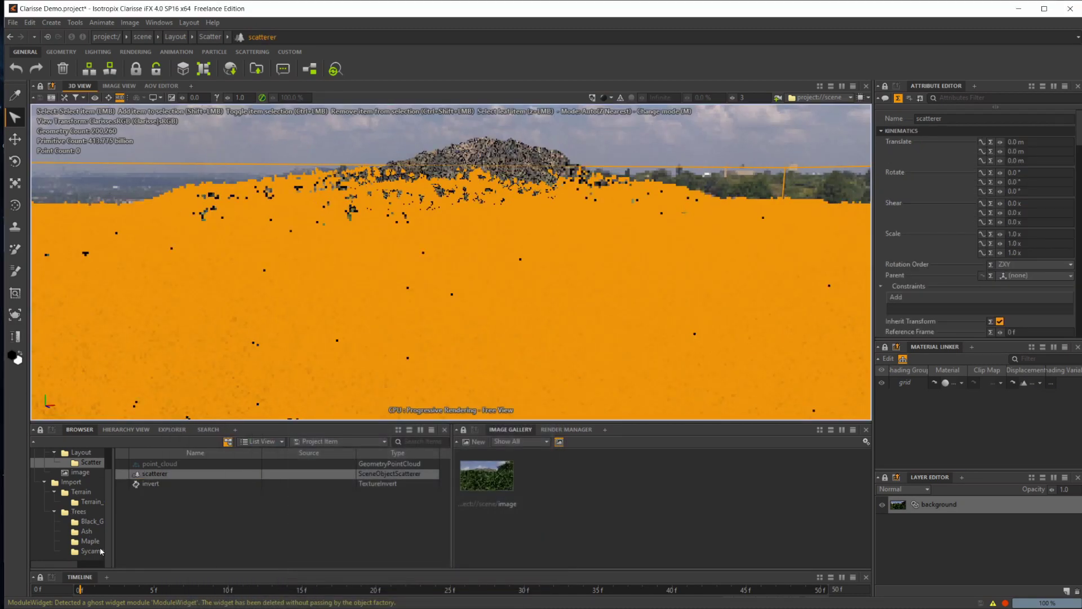
# Open the BlackGumBark material from the Black_Gum folder in an enlarged Material Editor
pyautogui.click(89, 521)
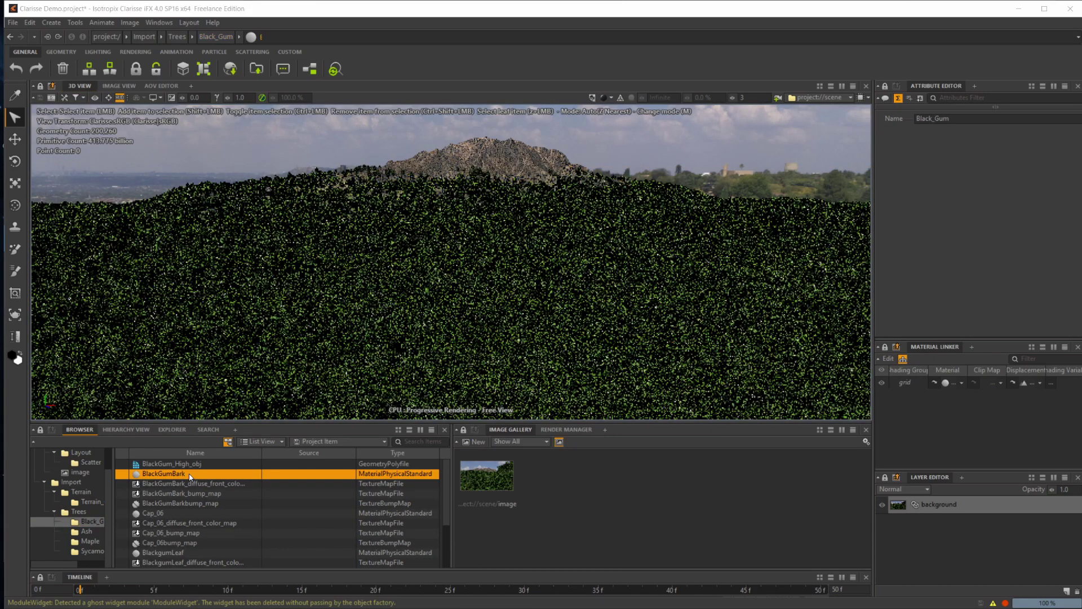
pyautogui.click(189, 474)
pyautogui.doubleClick(189, 474)
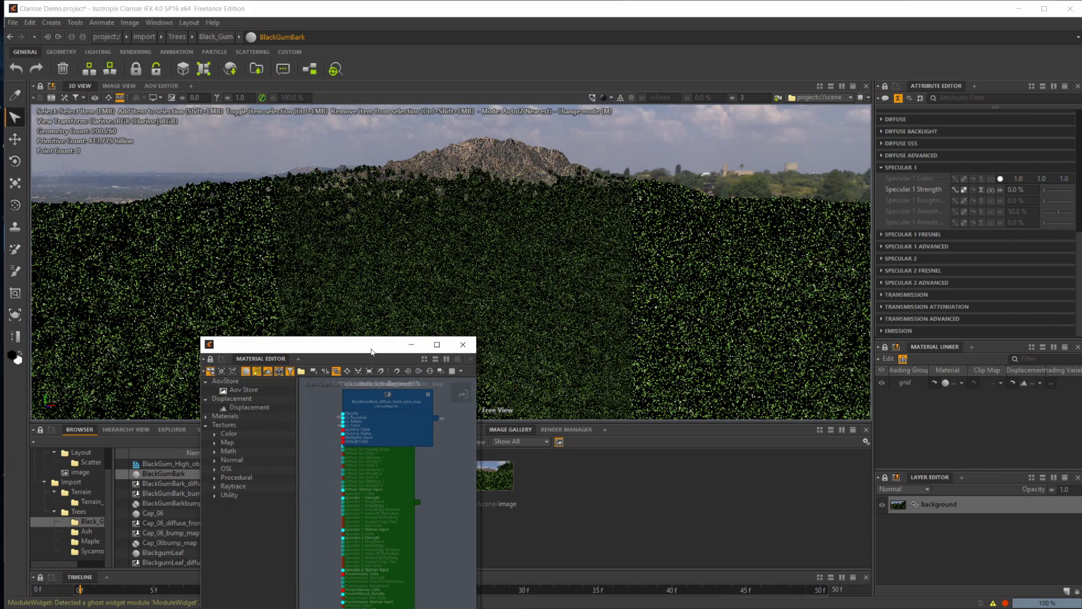
pyautogui.moveTo(370, 353); pyautogui.dragTo(641, 194)
pyautogui.moveTo(742, 485); pyautogui.dragTo(876, 486)
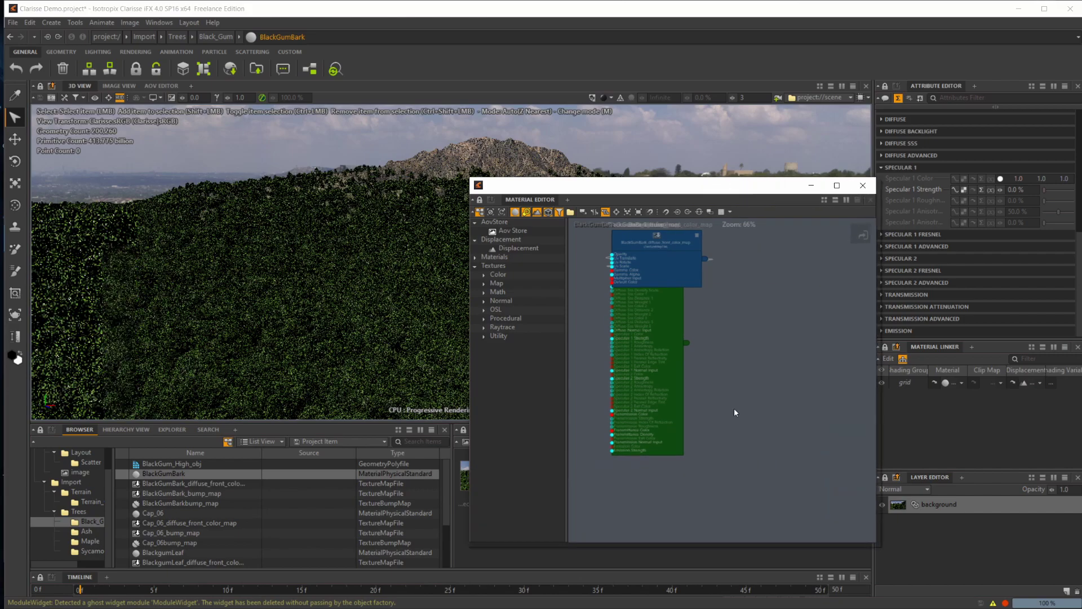
# Spread the diffuse color and bump map nodes out to the left of the BlackGumBark material
pyautogui.moveTo(665, 359); pyautogui.dragTo(787, 389, button='middle')
pyautogui.moveTo(778, 271); pyautogui.dragTo(653, 312)
pyautogui.moveTo(736, 302); pyautogui.dragTo(609, 245)
pyautogui.moveTo(781, 269); pyautogui.dragTo(703, 255)
pyautogui.moveTo(703, 255); pyautogui.dragTo(784, 296, button='middle')
pyautogui.moveTo(722, 262); pyautogui.dragTo(662, 265)
pyautogui.moveTo(770, 296); pyautogui.dragTo(711, 274)
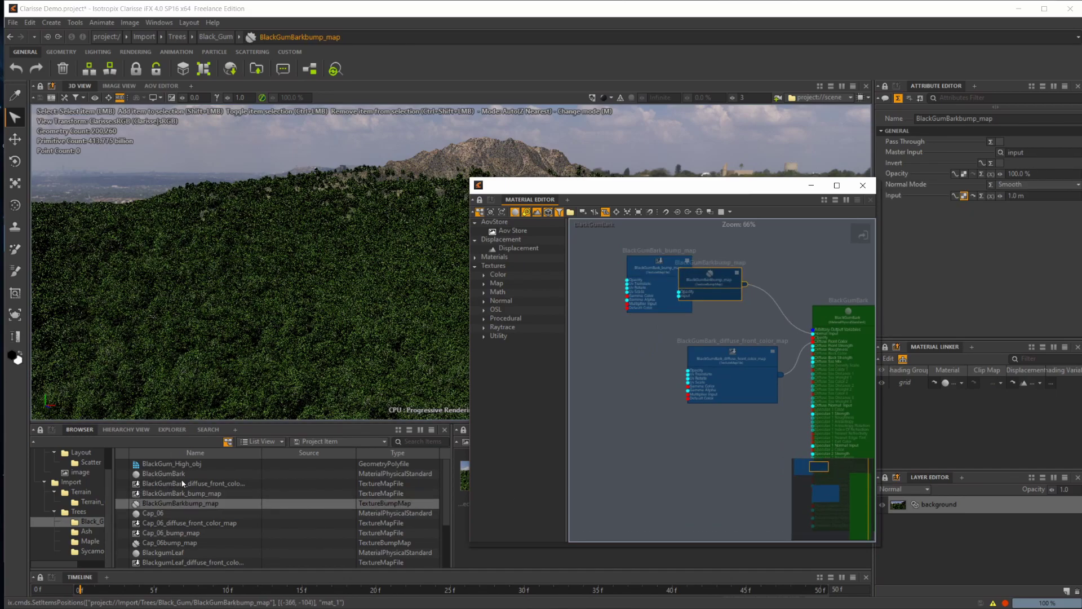
# Select the BlackGum_High_obj geometry in the Browser
pyautogui.scroll(-3, 197, 528)
pyautogui.scroll(3, 161, 535)
pyautogui.click(162, 464)
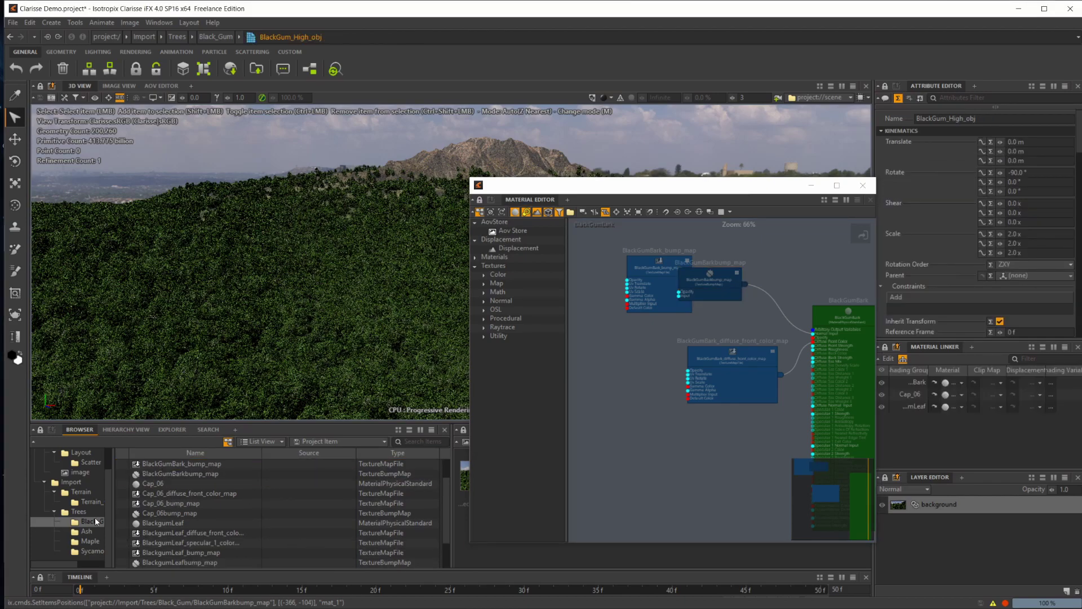
pyautogui.scroll(2, 95, 517)
# Open the Scatter context and view the scatterer and point_cloud node graphs
pyautogui.click(86, 502)
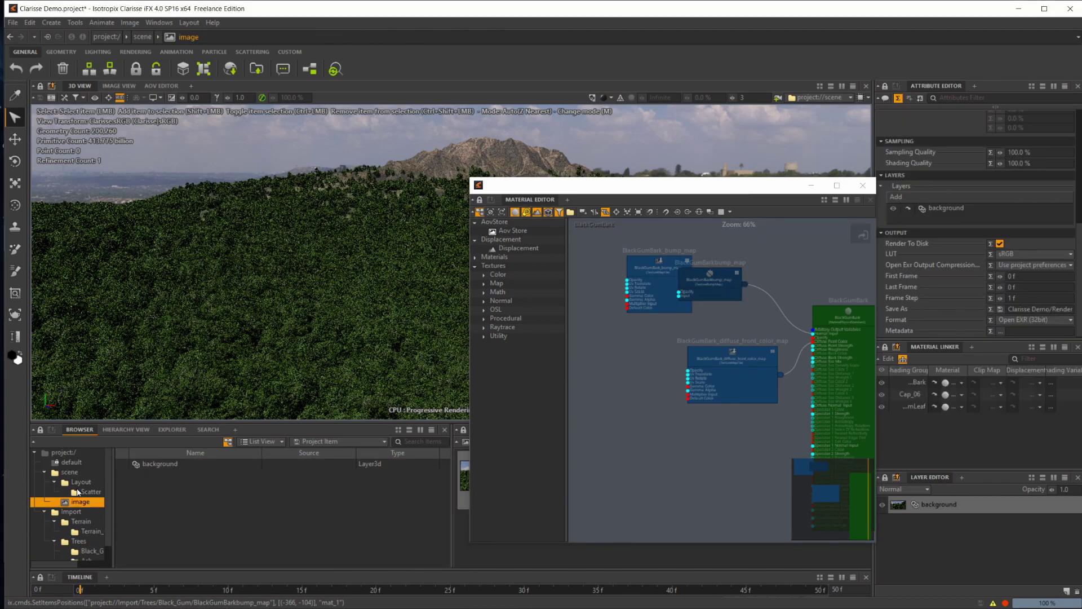
pyautogui.click(80, 494)
pyautogui.click(153, 474)
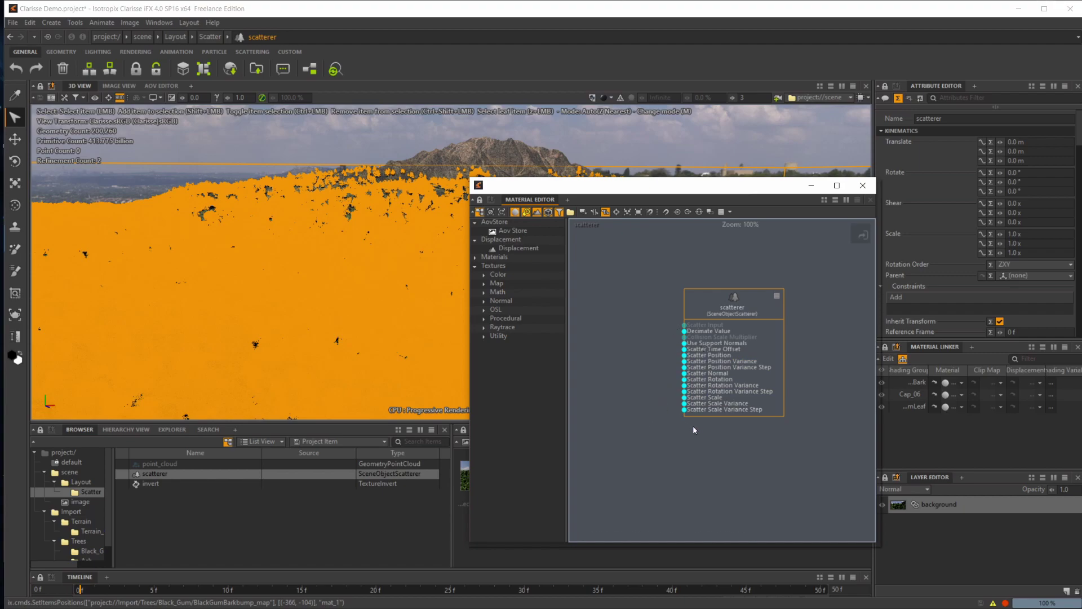
pyautogui.click(297, 152)
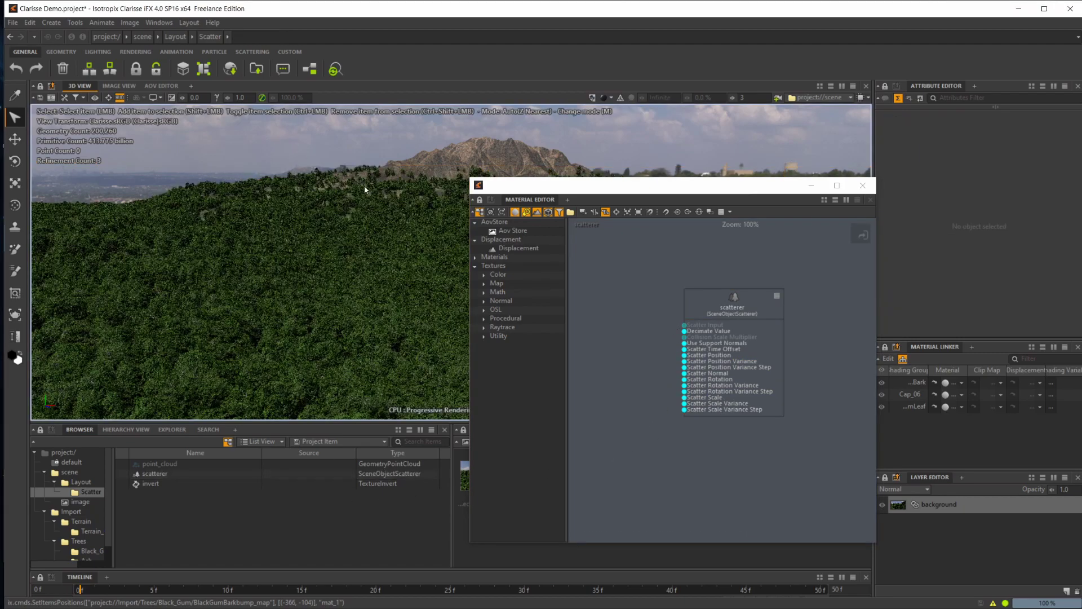
pyautogui.click(188, 461)
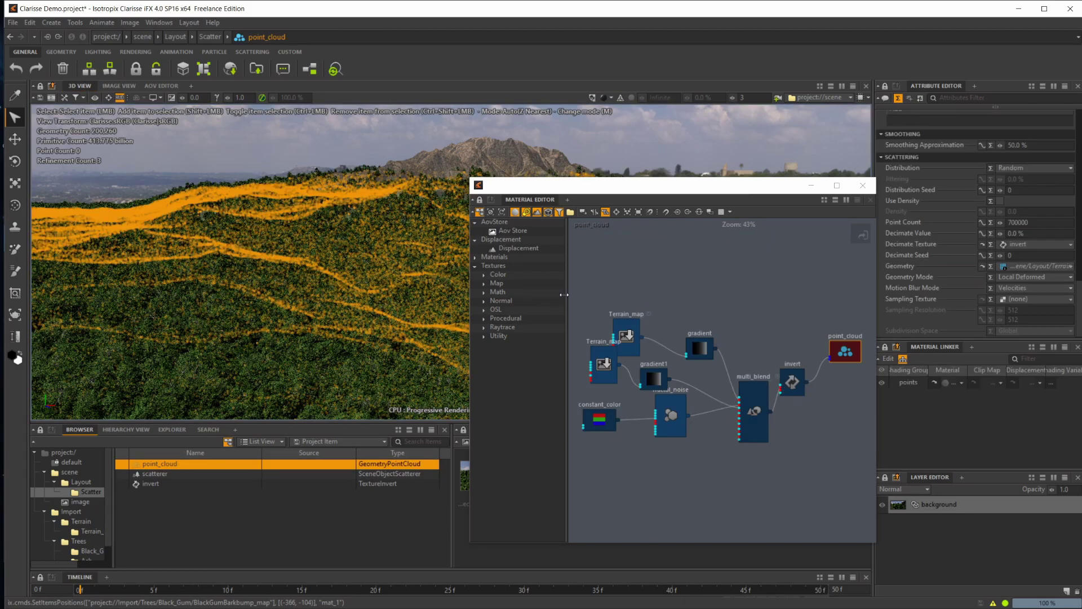
# Reselect the scatterer, move the camera toward the hill with houses, and select the Terrain
pyautogui.click(324, 216)
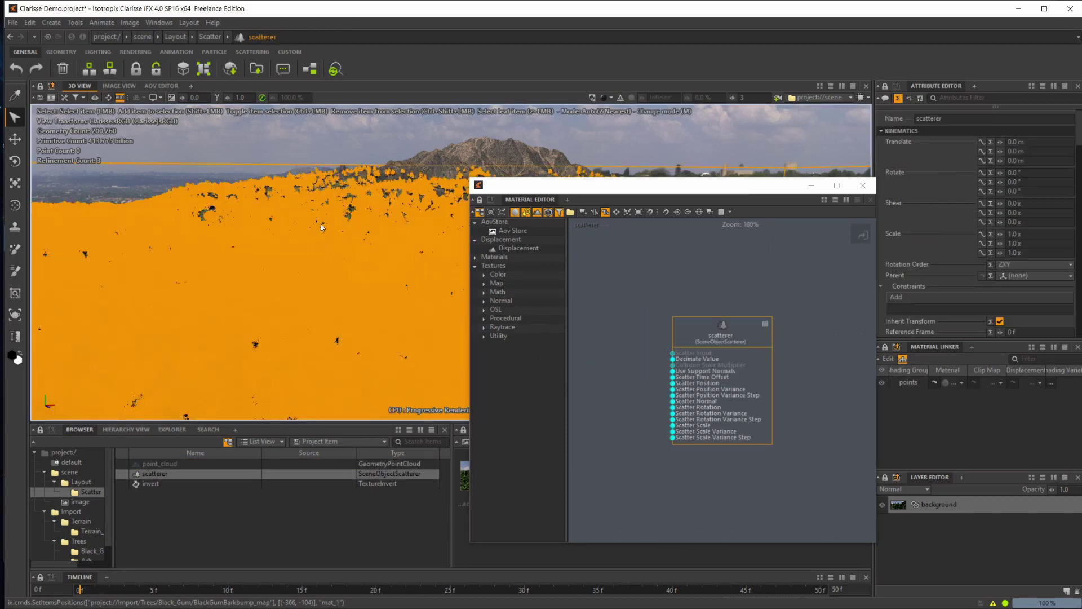
pyautogui.click(389, 139)
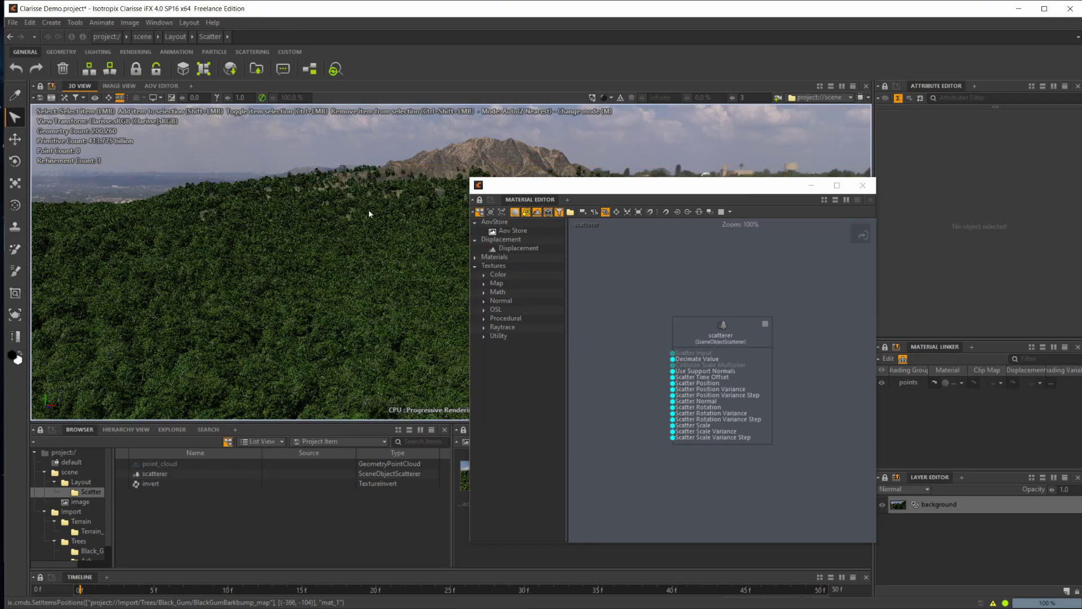
pyautogui.keyDown('alt'); pyautogui.moveTo(455, 206); pyautogui.dragTo(461, 267); pyautogui.keyUp('alt')
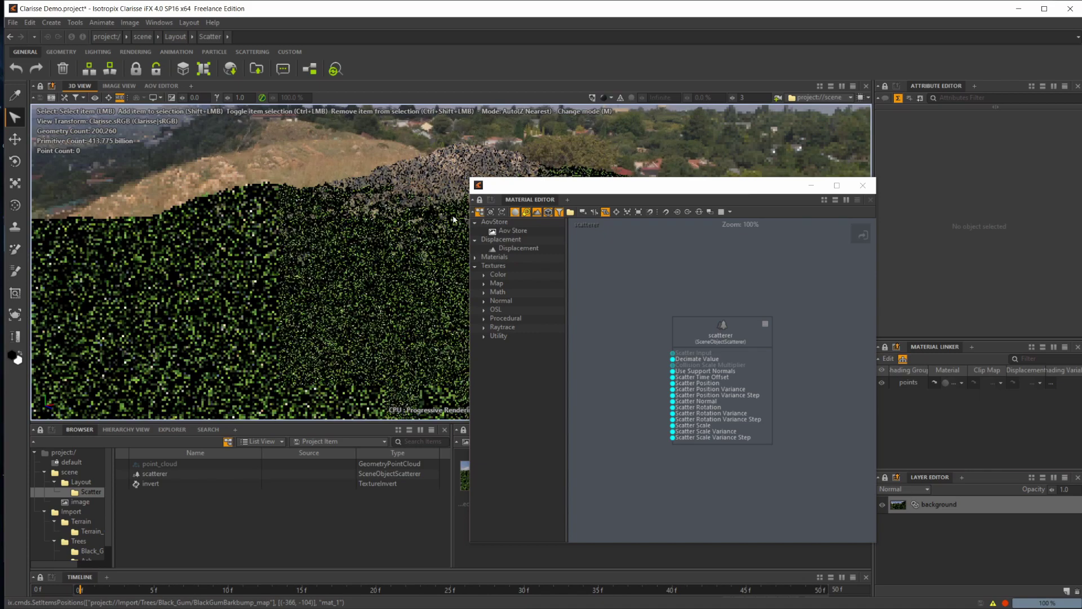
pyautogui.click(461, 267)
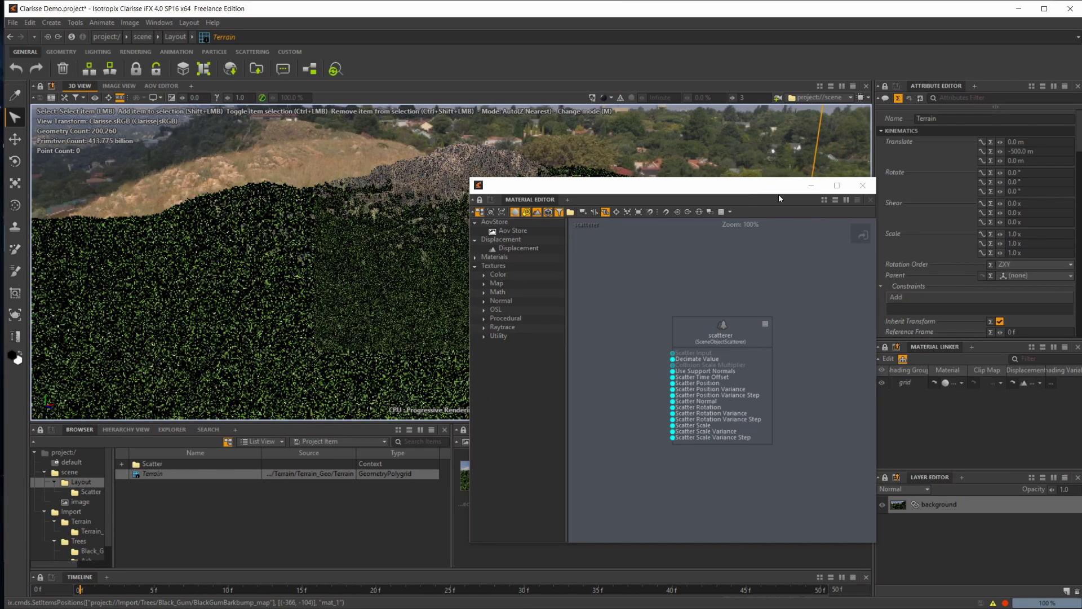
# Minimize the Material Editor, preview the grayscale Terrain_map texture, then close it and select the Terrain
pyautogui.click(85, 523)
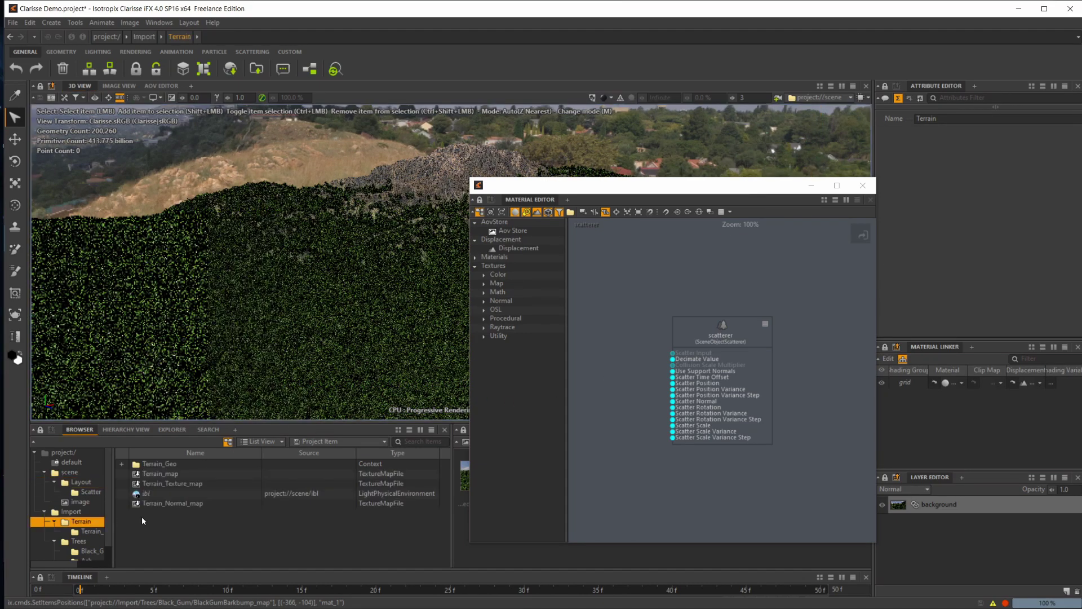
pyautogui.click(810, 185)
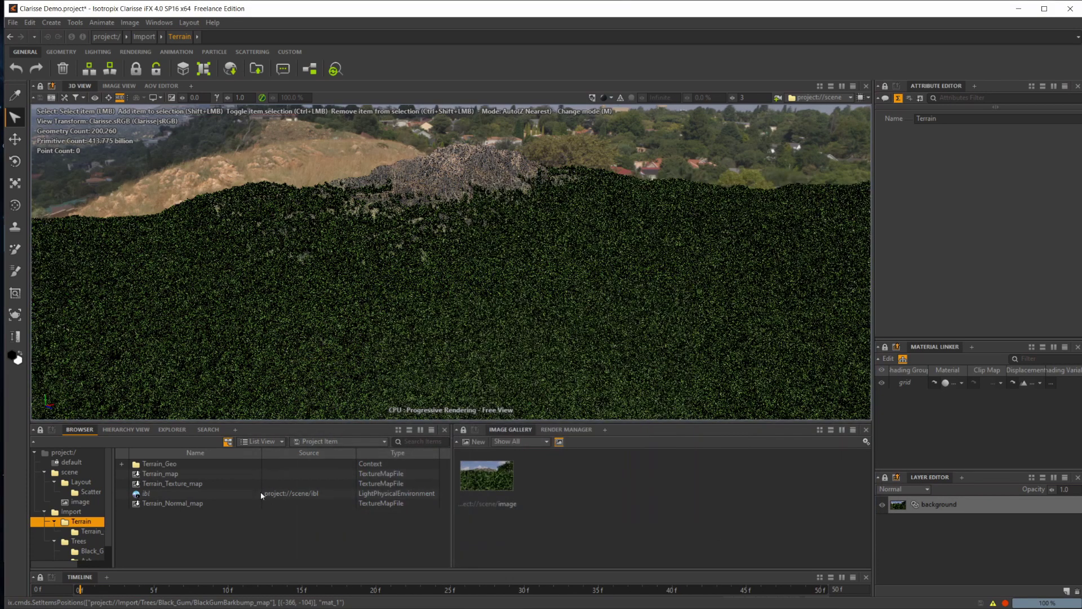
pyautogui.click(163, 474)
pyautogui.doubleClick(161, 474)
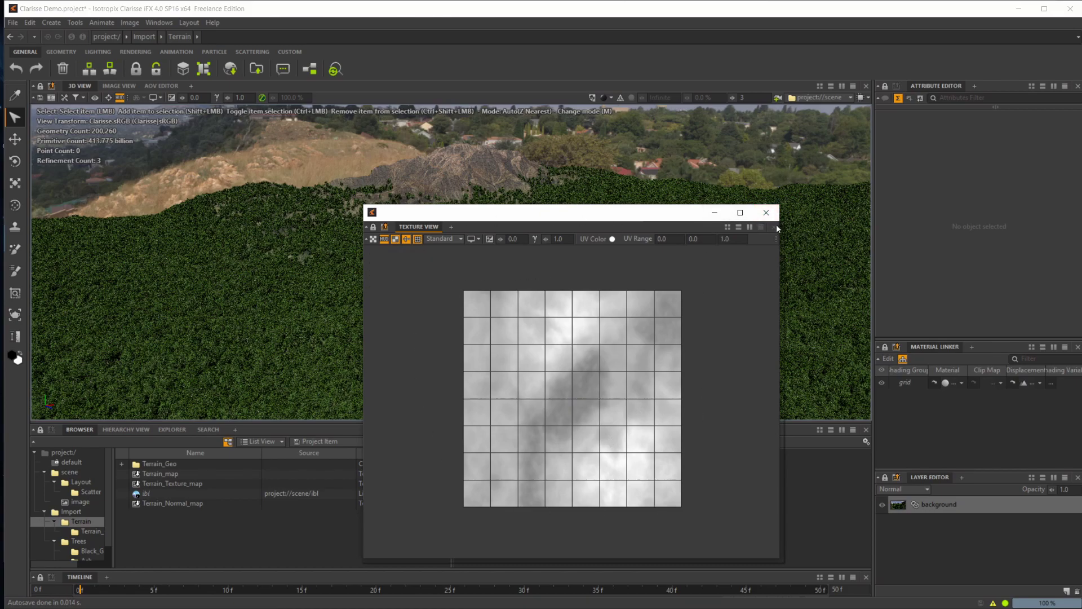
pyautogui.click(766, 213)
pyautogui.click(455, 190)
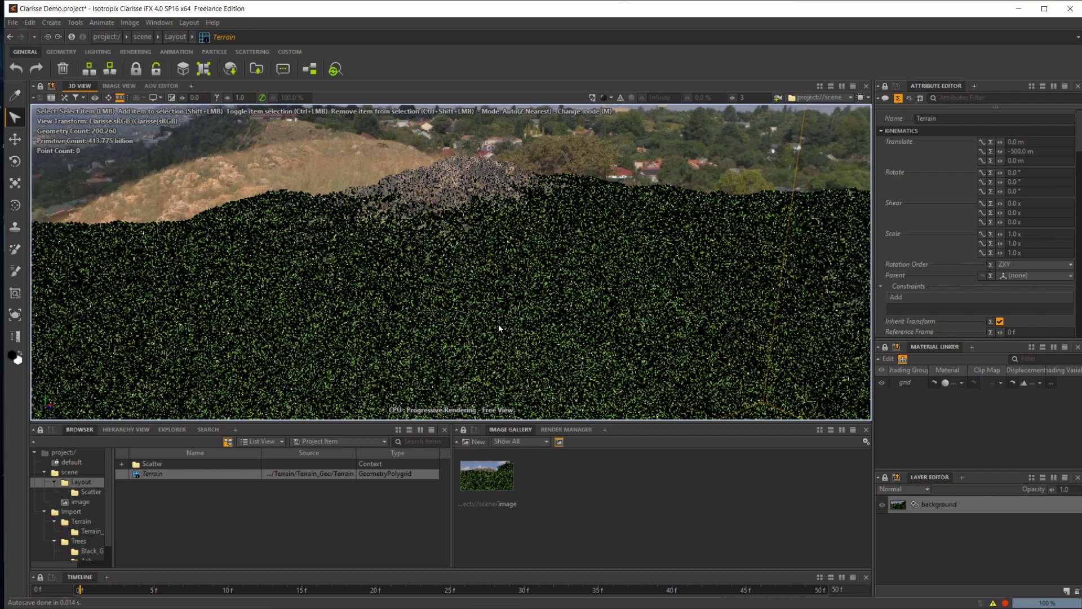
# Pull the camera back to show the sky above the rocky mountain and forested hills
pyautogui.keyDown('alt'); pyautogui.moveTo(498, 322); pyautogui.dragTo(437, 288); pyautogui.keyUp('alt')
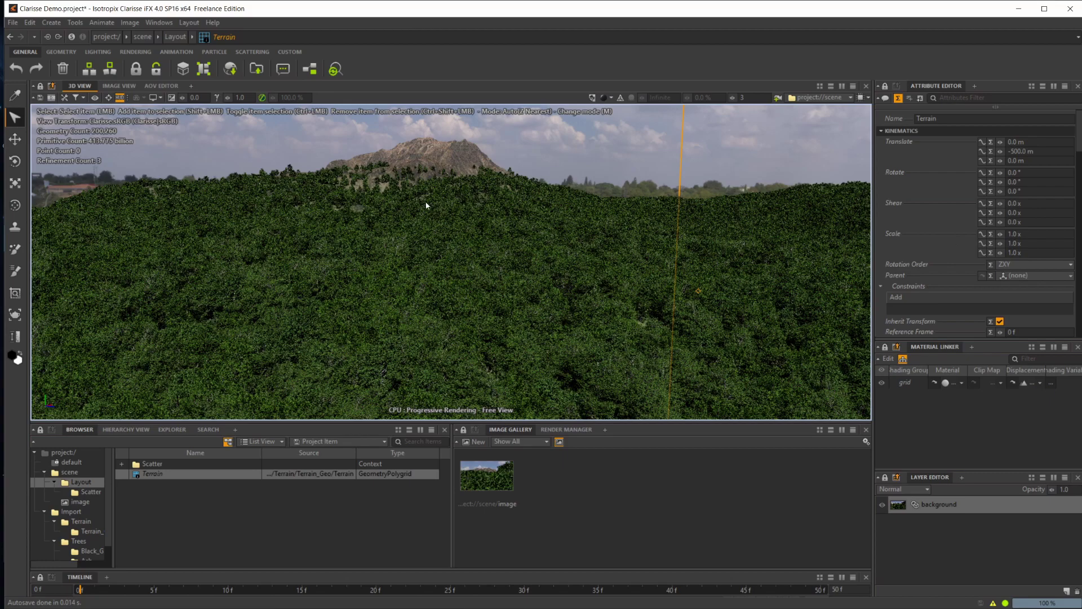
# Orbit the 3D View down over the dense tree canopy toward the rocky mountain ridge
pyautogui.keyDown('alt'); pyautogui.moveTo(499, 234); pyautogui.dragTo(401, 252); pyautogui.keyUp('alt')
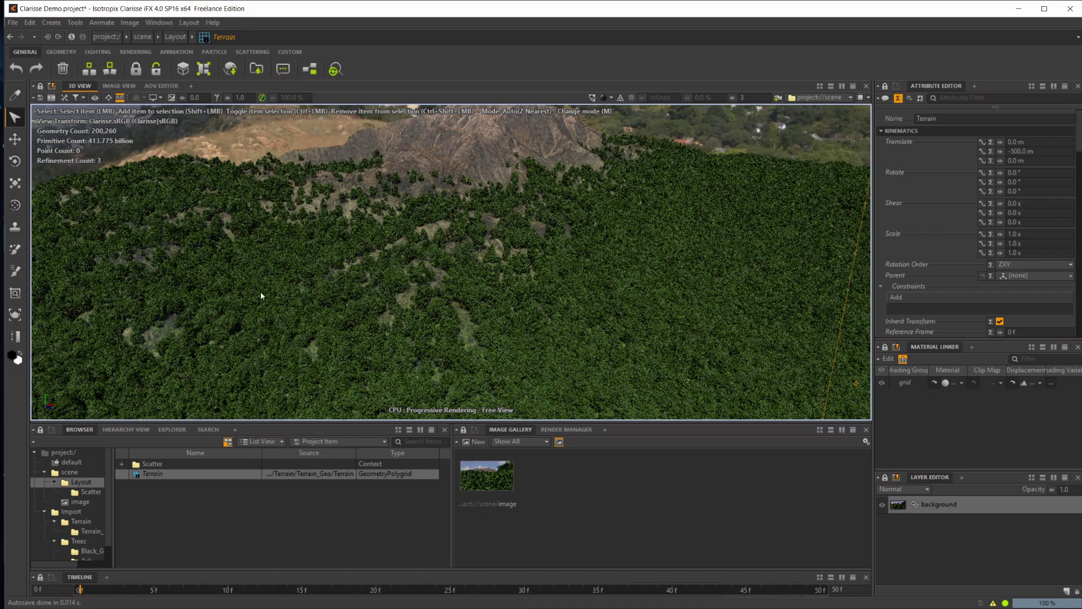
# Widen the Browser's folder tree so names like Terrain_Geo show in full
pyautogui.moveTo(113, 507); pyautogui.dragTo(145, 508)
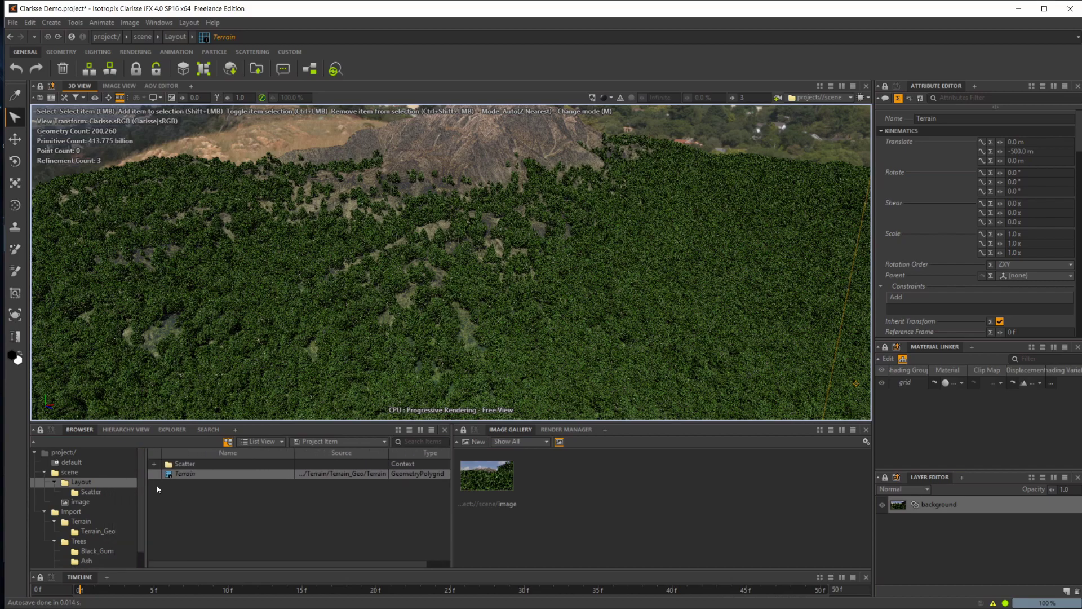